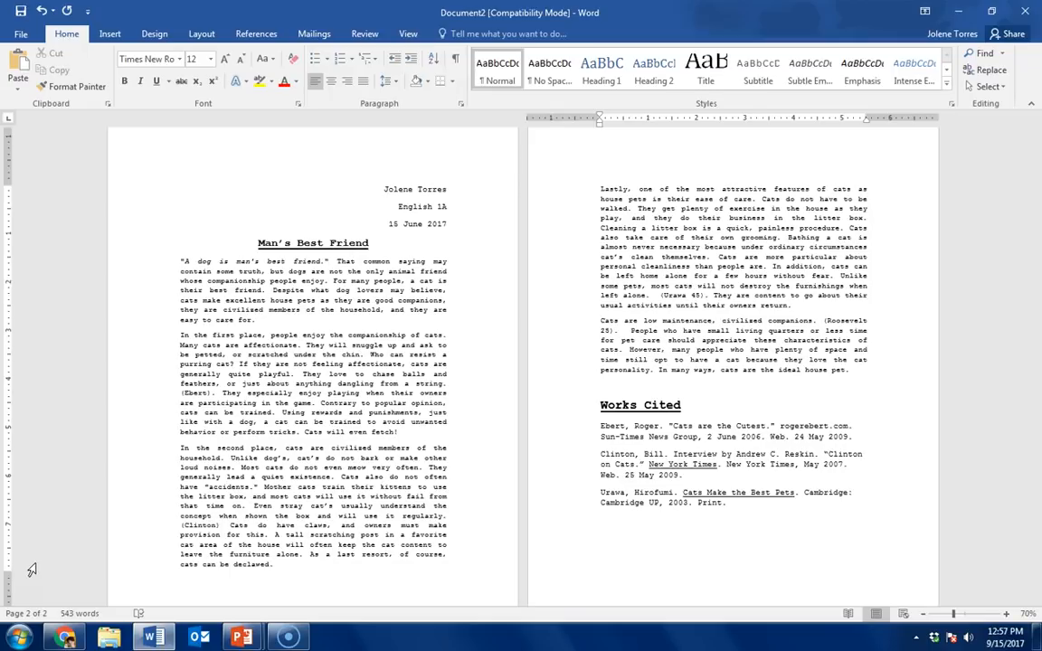
# Step: Set the font of the entire document to Times New Roman, size 12
pyautogui.hotkey('ctrl', 'a')
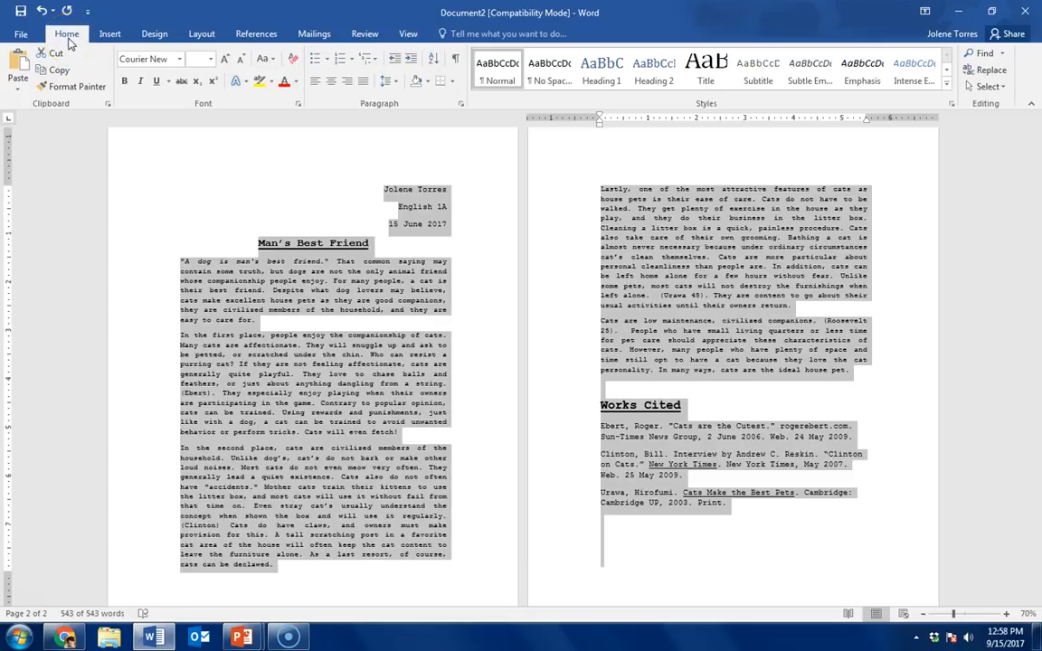
pyautogui.click(179, 58)
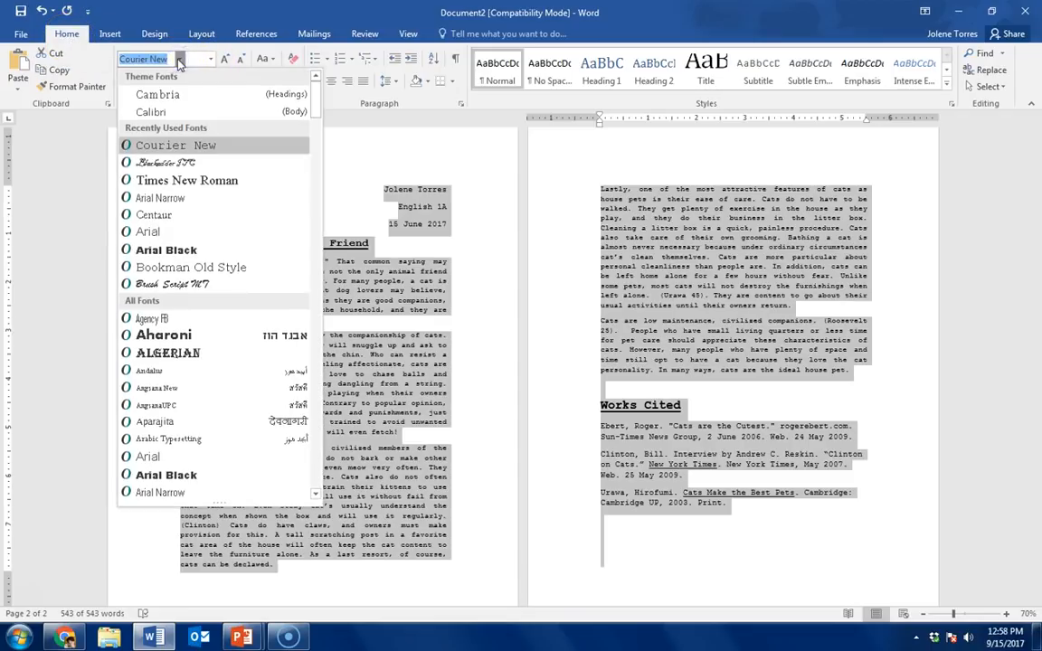
pyautogui.click(204, 182)
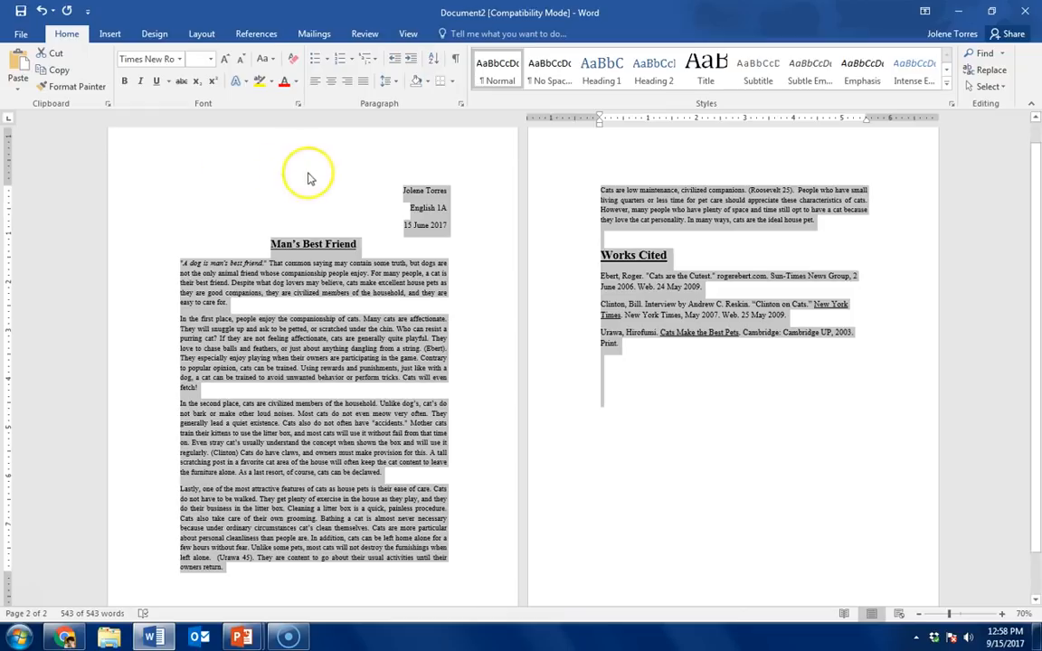
pyautogui.click(210, 59)
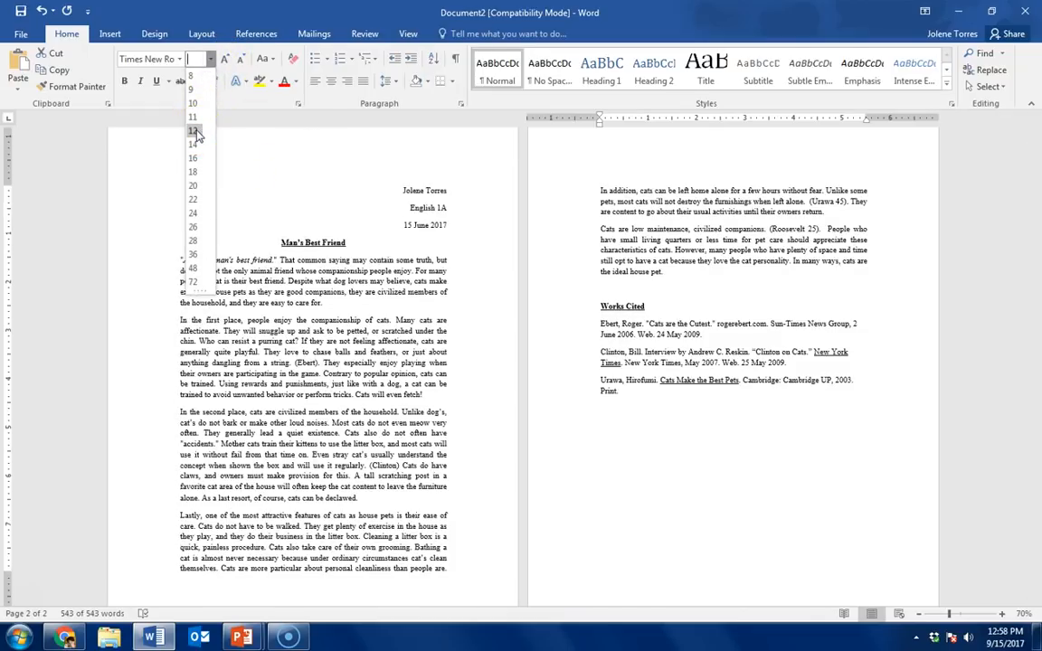
pyautogui.click(194, 132)
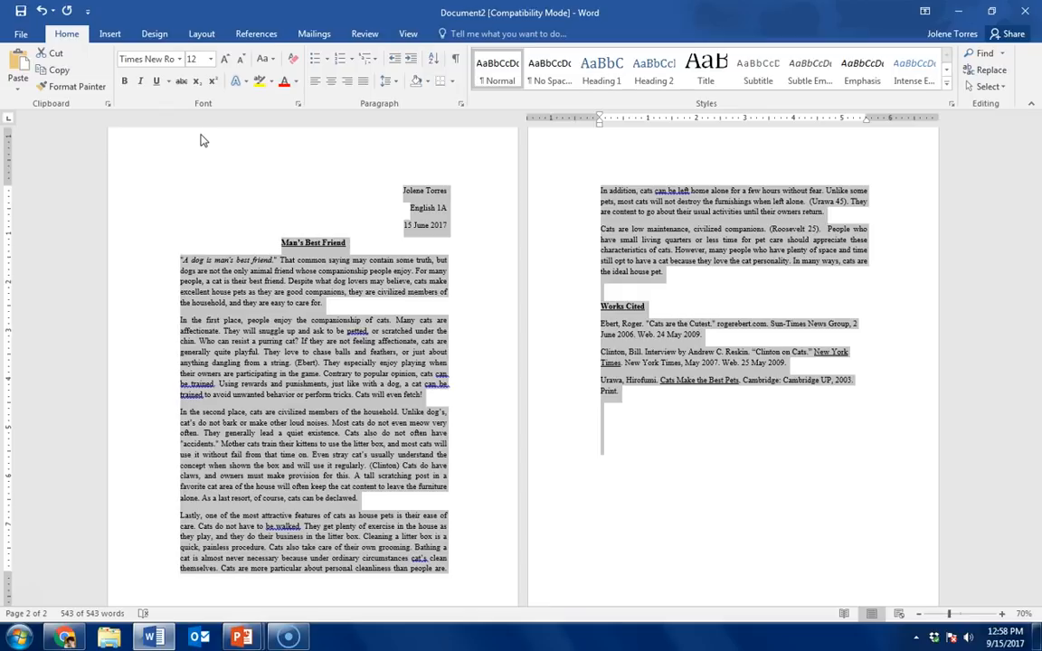
# Step: Remove all bold and underlining from the entire document and align its text to the left
pyautogui.hotkey('ctrl', 'b')
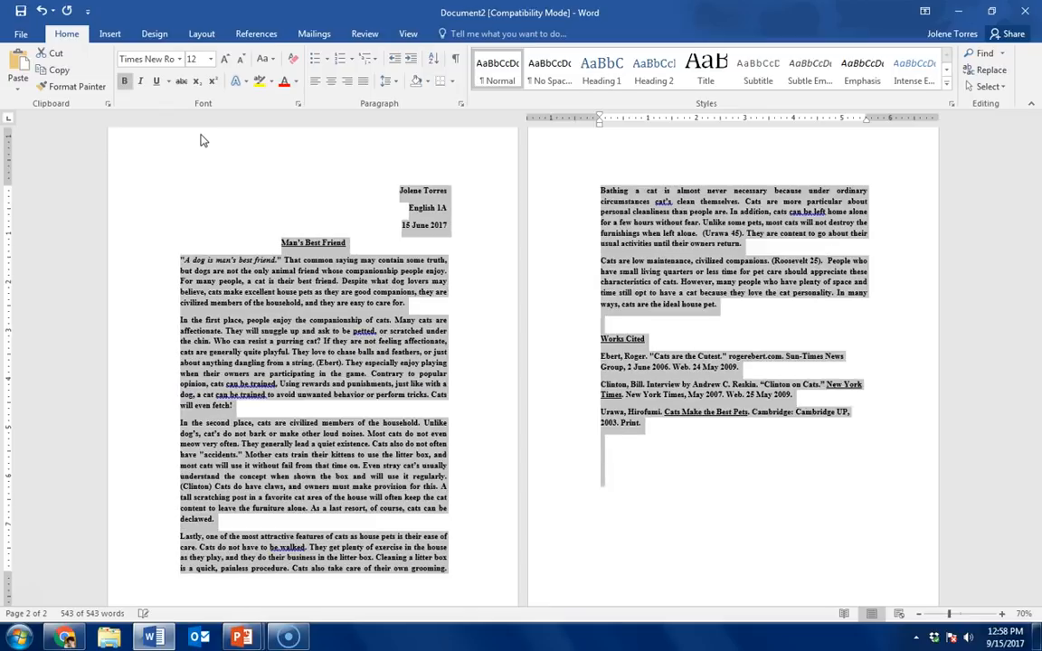
pyautogui.hotkey('ctrl', 'b')
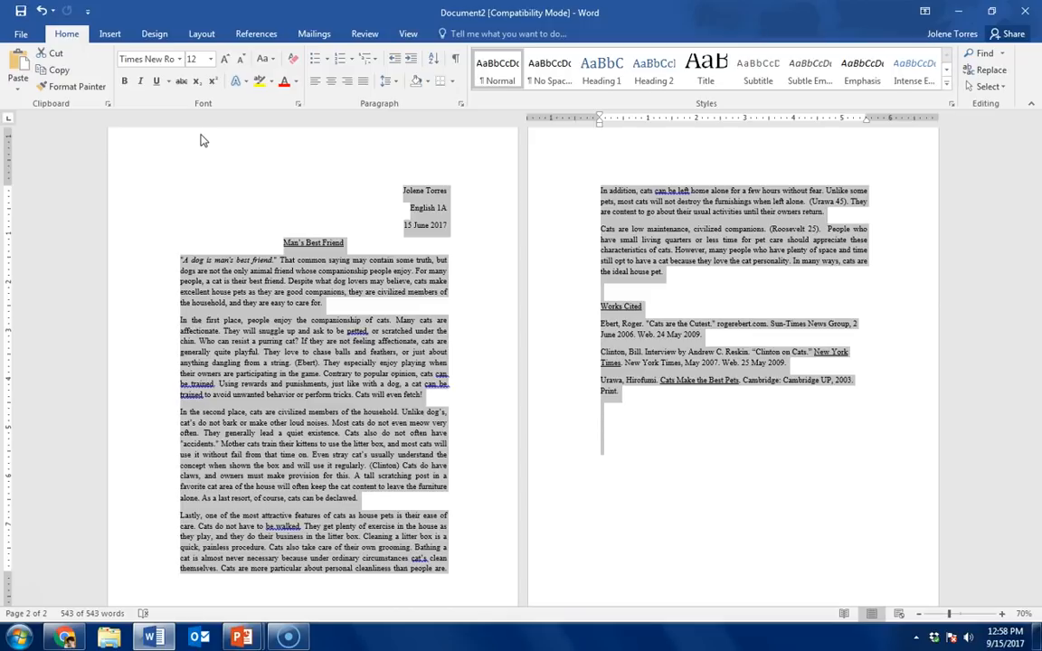
pyautogui.hotkey('ctrl', 'u')
pyautogui.hotkey('ctrl', 'u')
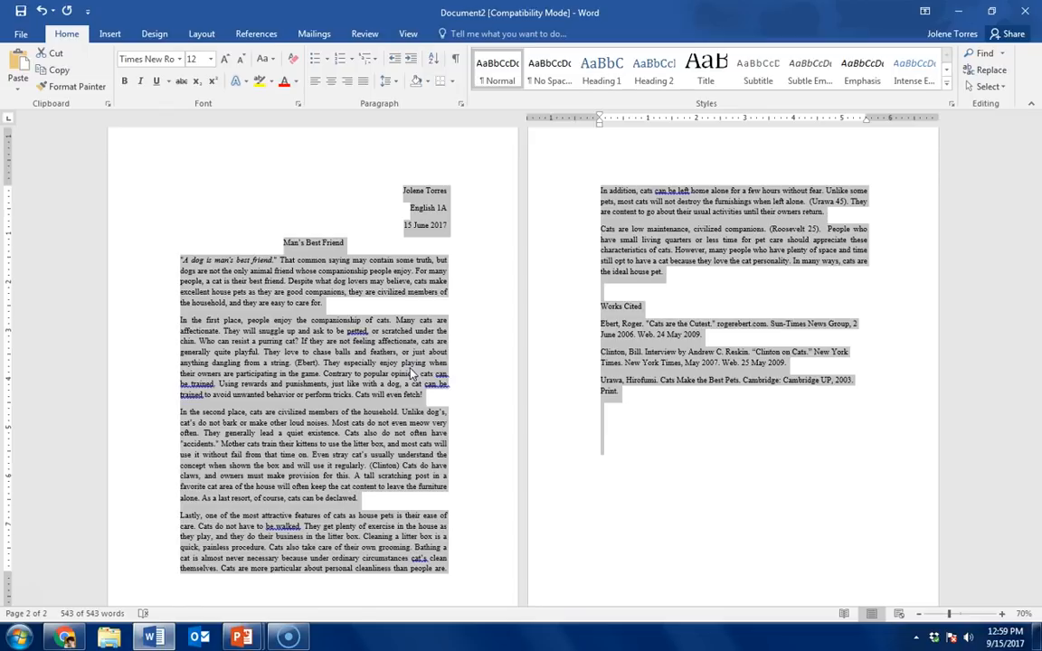
pyautogui.hotkey('ctrl', 'l')
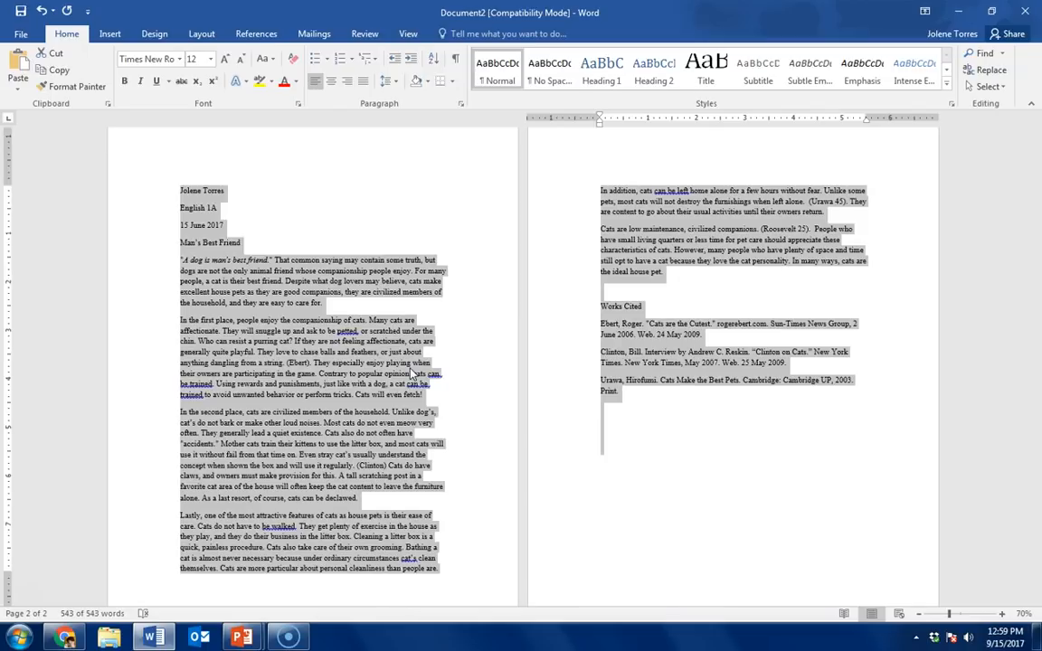
# Step: Set custom page margins of 1" at the top, bottom, left and right for the whole document
pyautogui.click(203, 36)
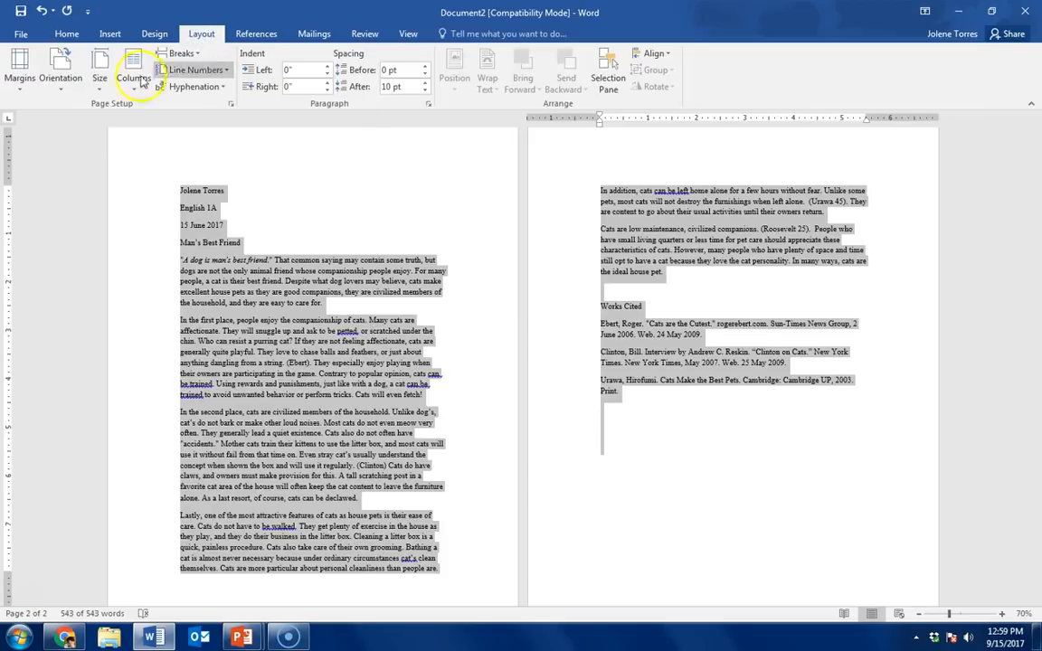
pyautogui.click(23, 90)
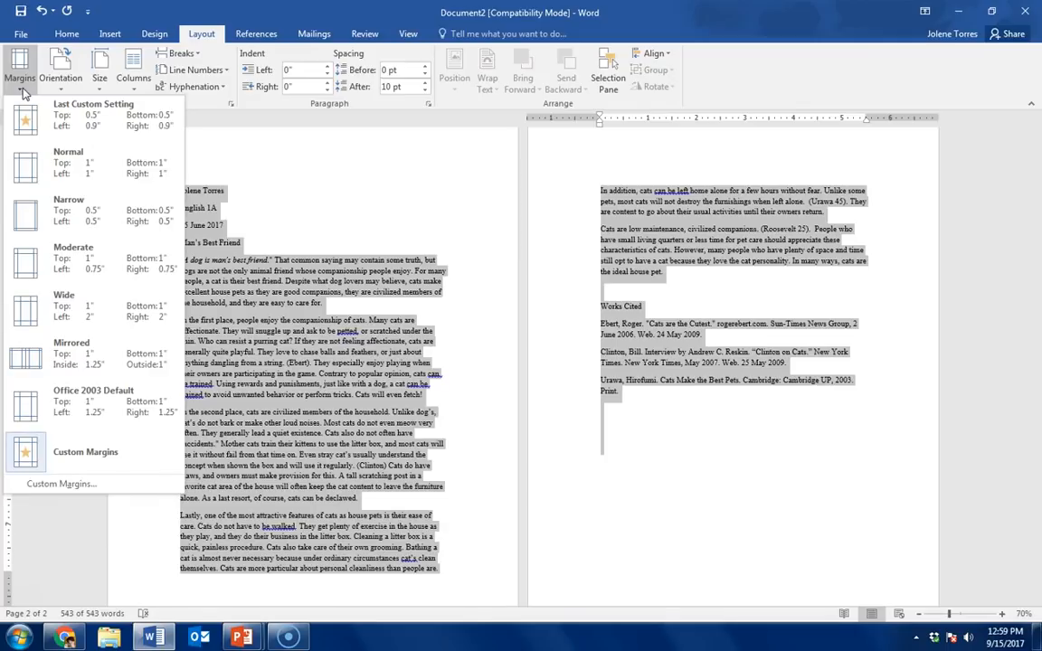
pyautogui.click(64, 124)
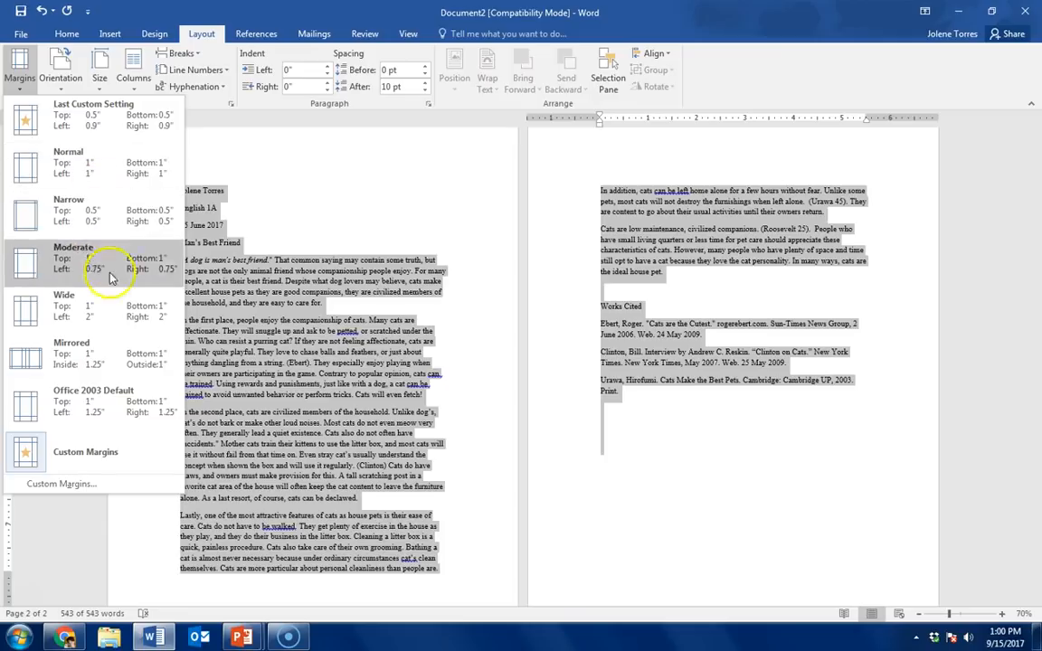
pyautogui.click(86, 492)
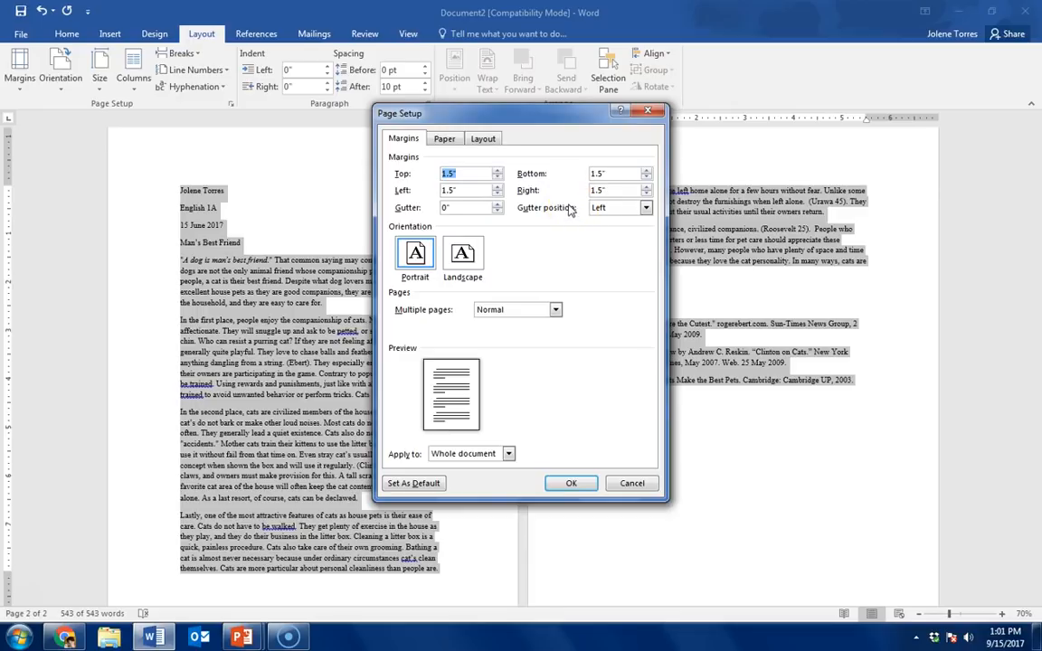
pyautogui.click(496, 177)
pyautogui.click(496, 177)
pyautogui.click(496, 177)
pyautogui.click(496, 177)
pyautogui.click(496, 193)
pyautogui.click(497, 193)
pyautogui.click(496, 194)
pyautogui.click(497, 193)
pyautogui.click(496, 193)
pyautogui.click(646, 177)
pyautogui.click(646, 177)
pyautogui.click(646, 177)
pyautogui.click(646, 177)
pyautogui.click(646, 178)
pyautogui.click(646, 193)
pyautogui.click(646, 193)
pyautogui.click(646, 193)
pyautogui.click(645, 194)
pyautogui.click(646, 193)
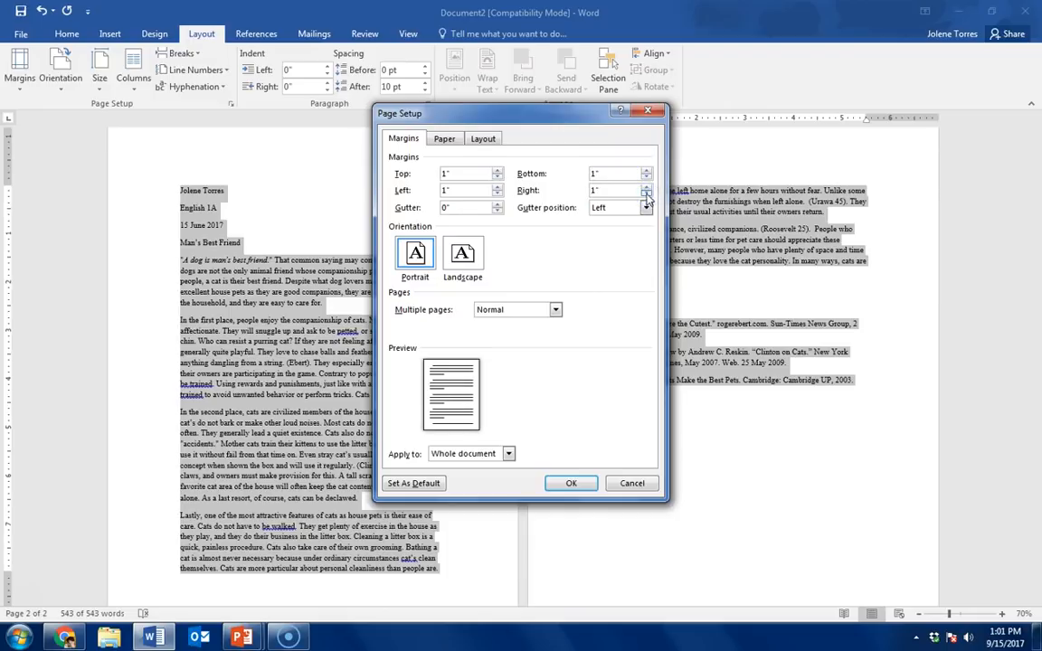
pyautogui.click(568, 486)
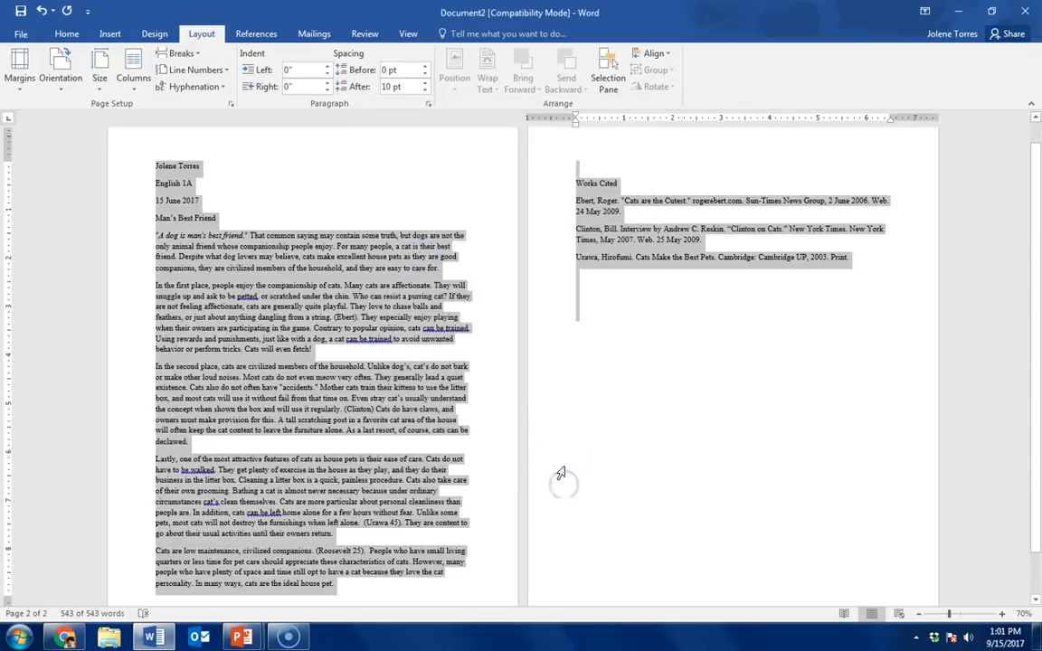
# Step: Set the entire document's paragraph spacing after to 0 pt and its line spacing to Double
pyautogui.scroll(-1, 366, 391)
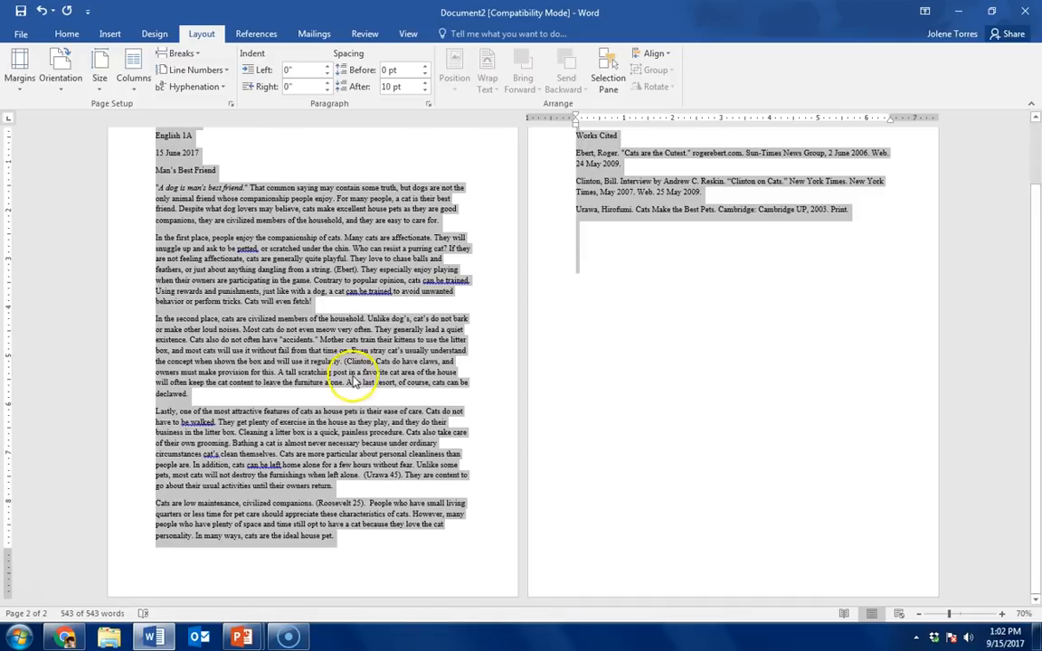
pyautogui.scroll(1, 267, 353)
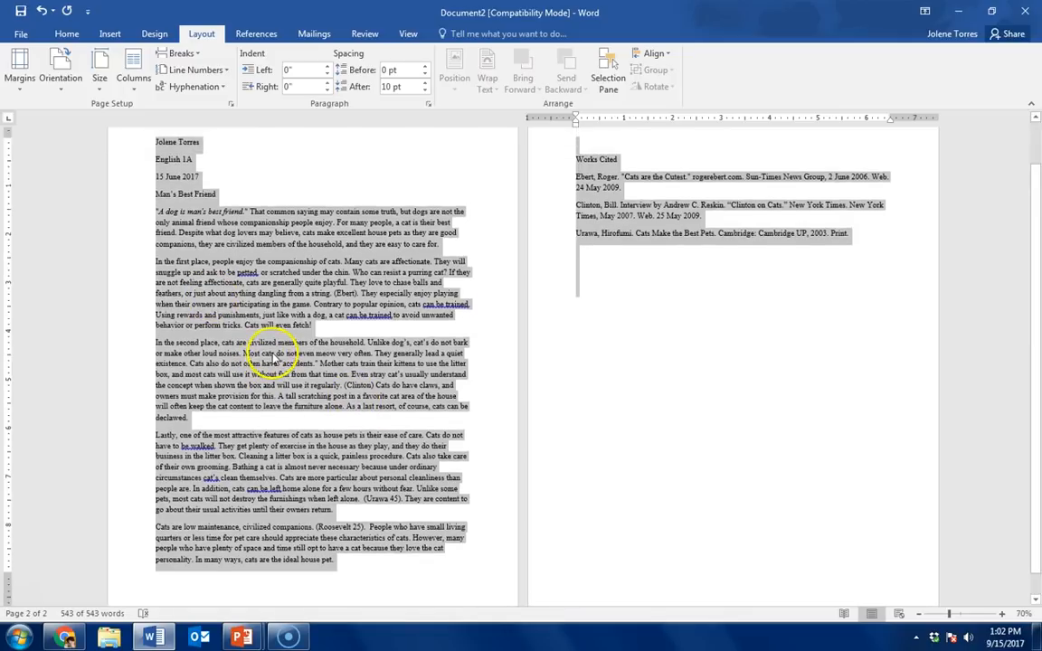
pyautogui.rightClick(267, 353)
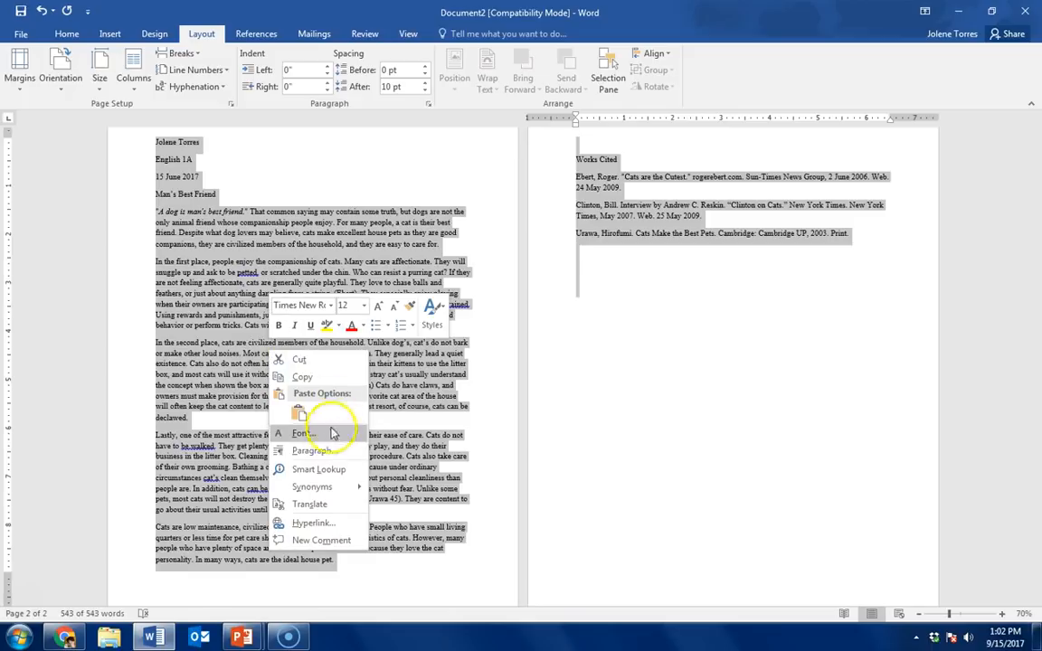
pyautogui.click(315, 452)
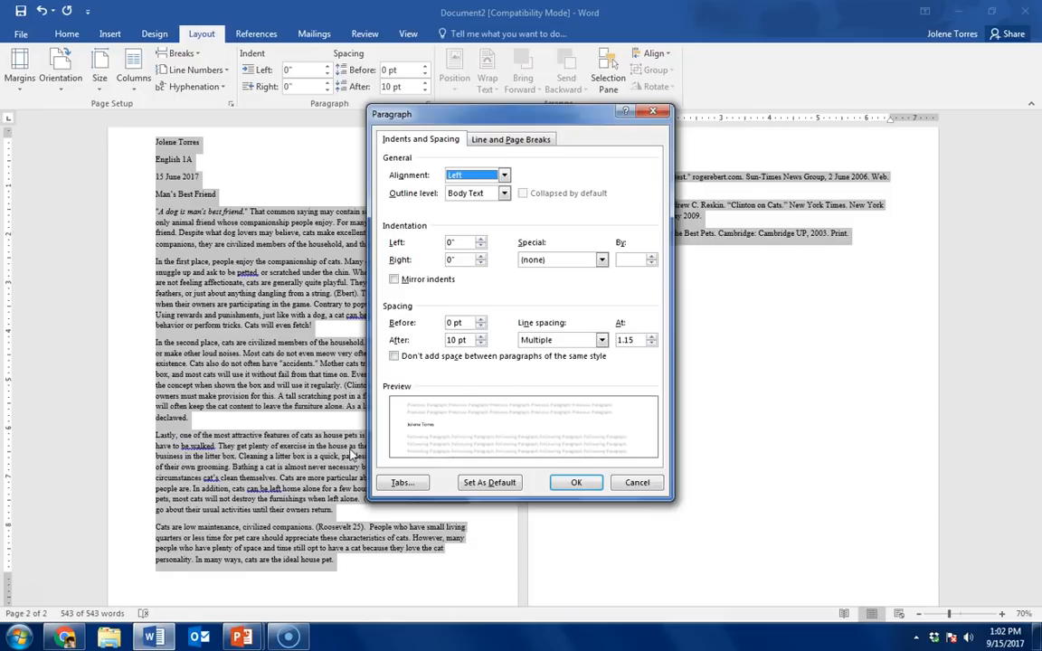
pyautogui.click(480, 344)
pyautogui.click(480, 344)
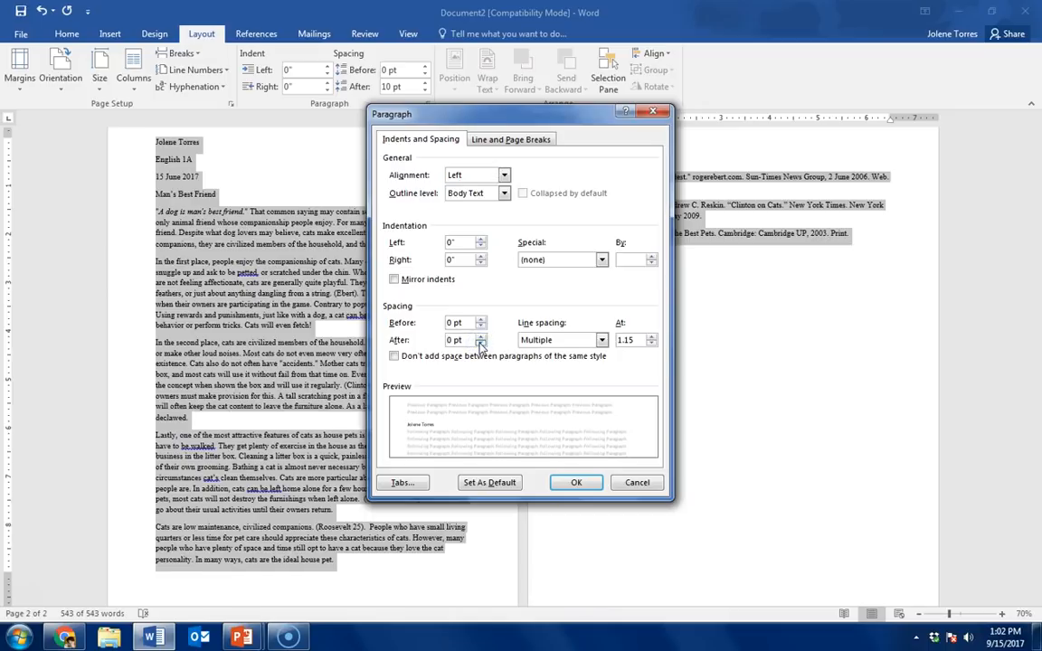
pyautogui.click(601, 341)
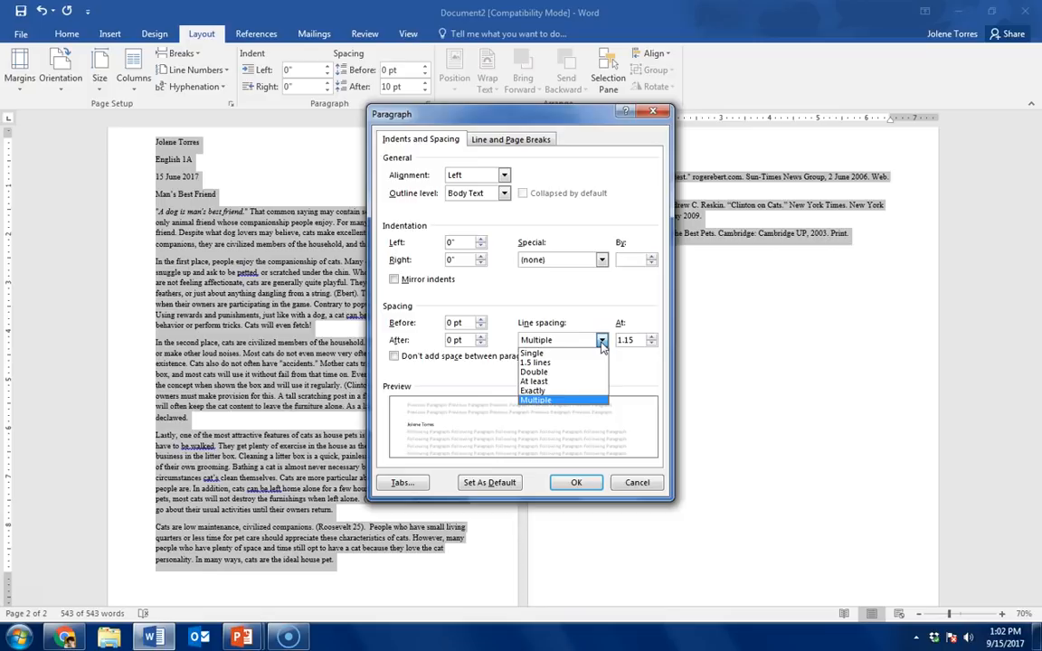
pyautogui.click(539, 371)
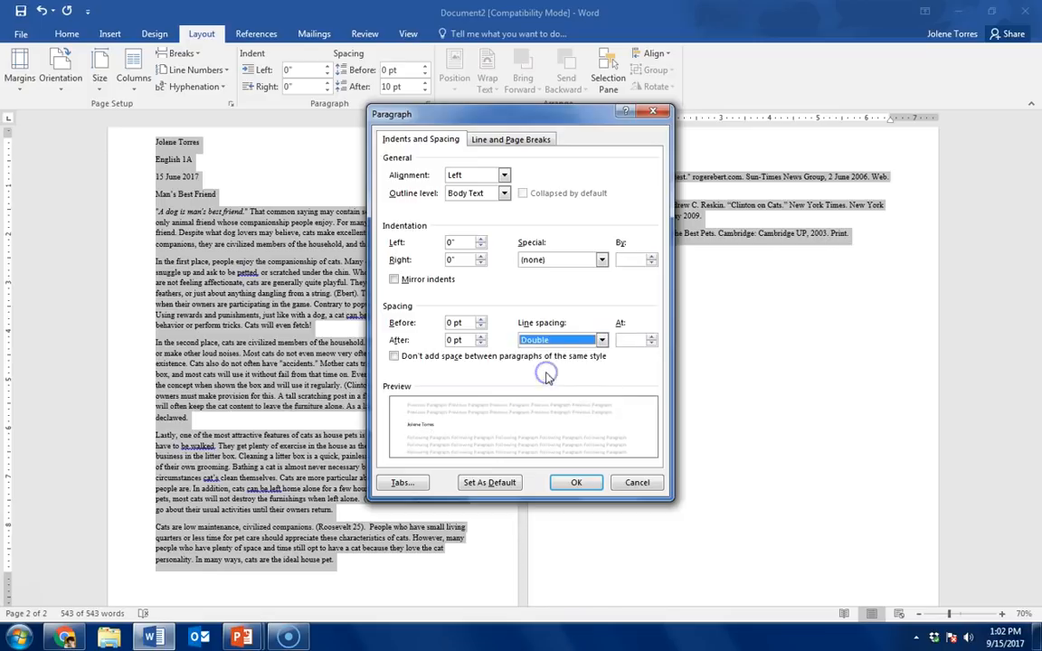
pyautogui.click(576, 484)
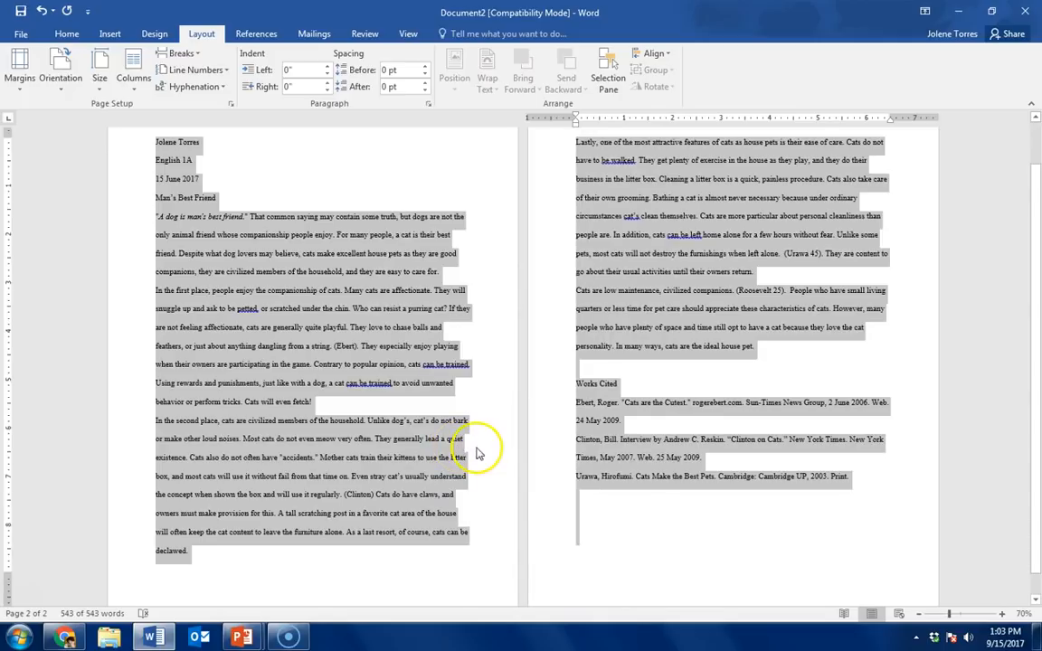
pyautogui.scroll(1, 346, 489)
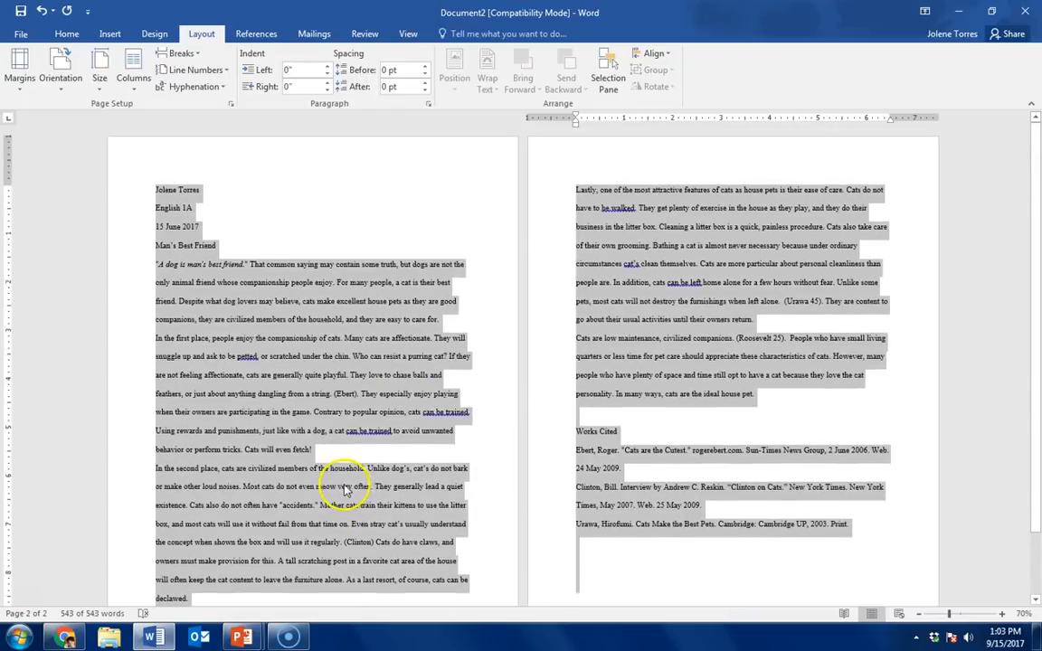
pyautogui.click(310, 332)
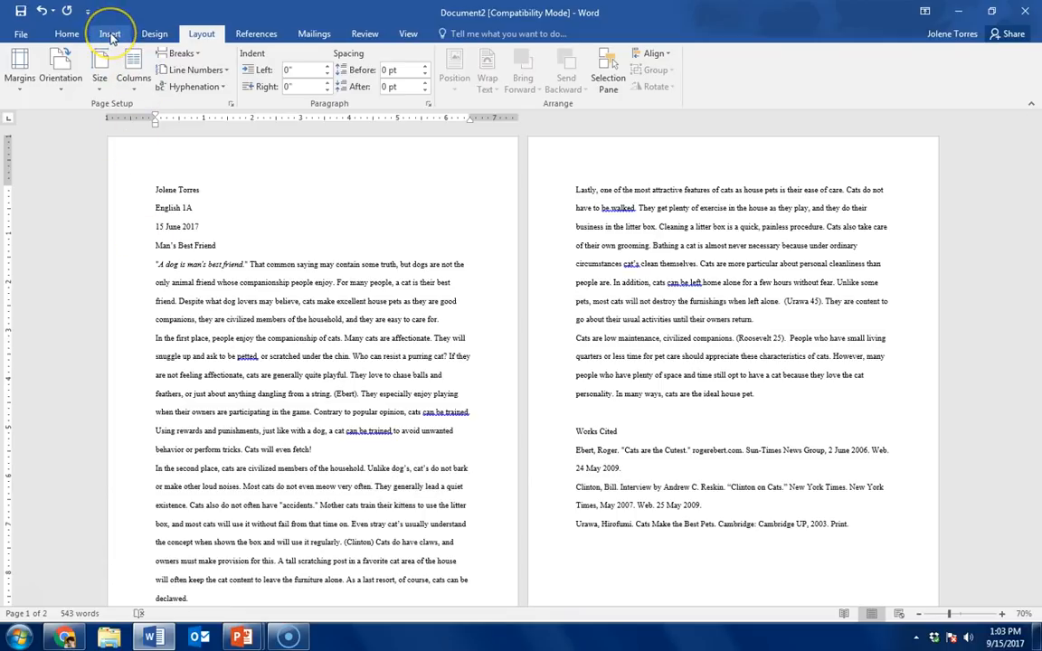
# Step: Insert Plain Number 3 page numbers at the top of the page and enter the author's last name before the number
pyautogui.click(111, 36)
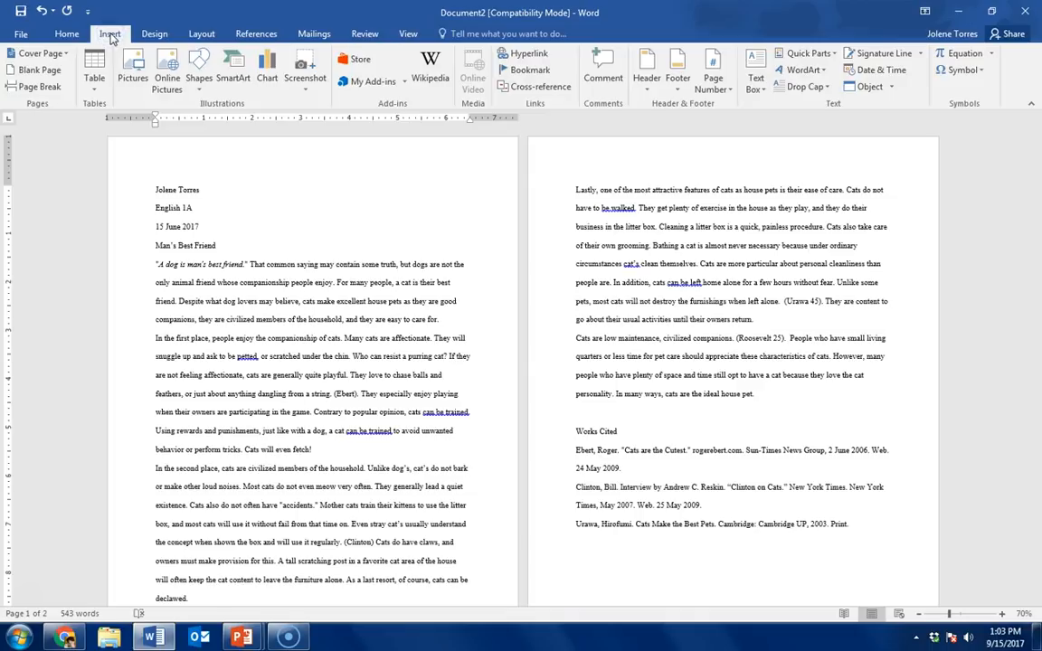
pyautogui.click(713, 86)
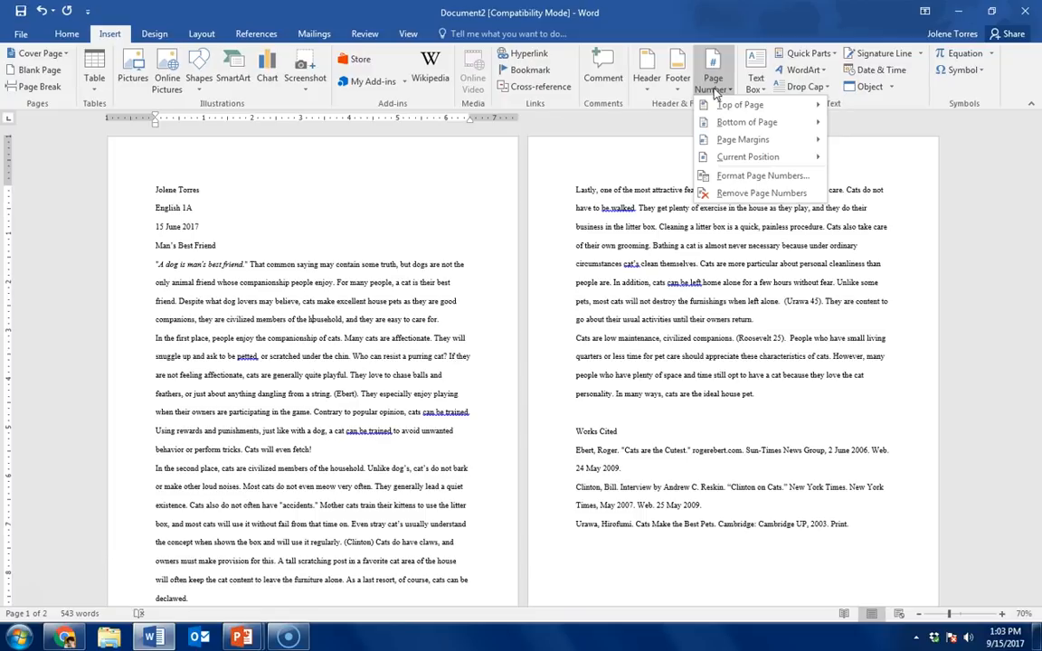
pyautogui.moveTo(728, 109)
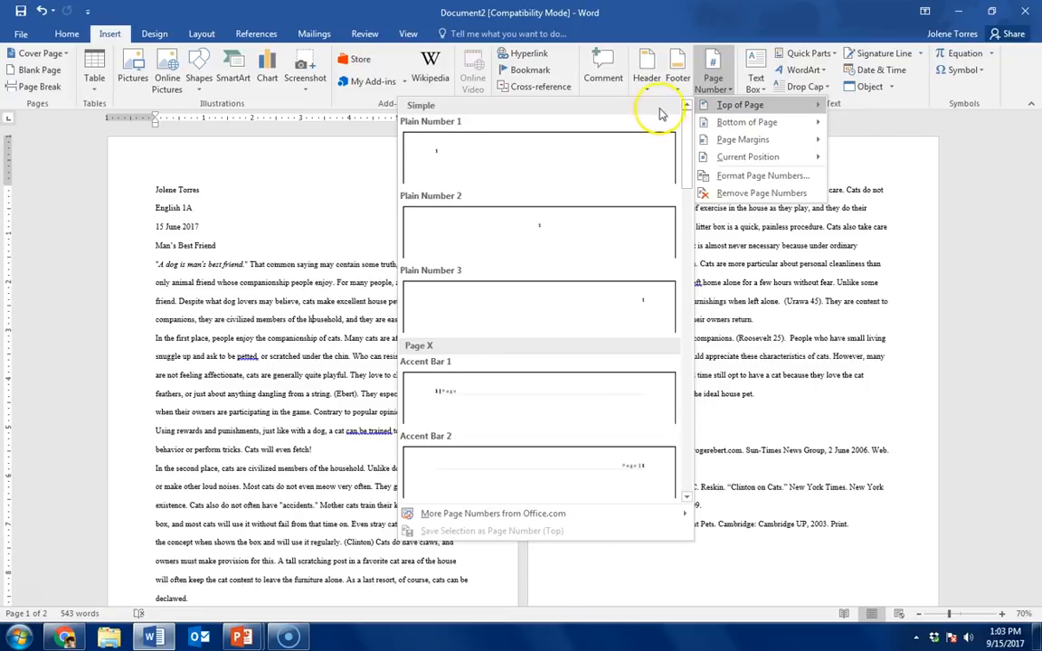
pyautogui.click(577, 308)
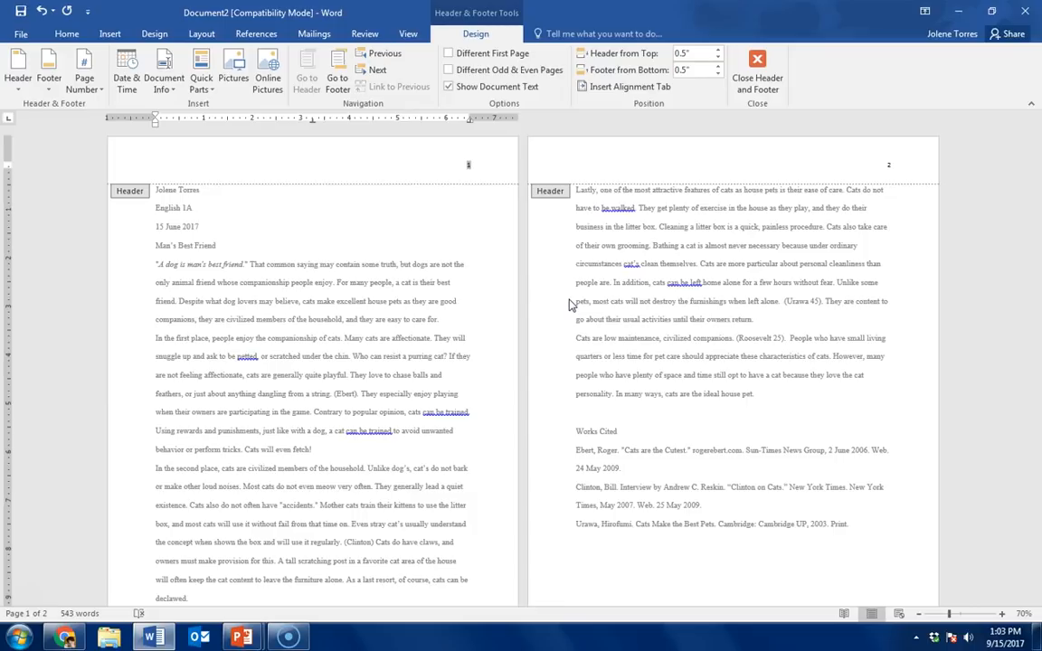
pyautogui.write('Torres')
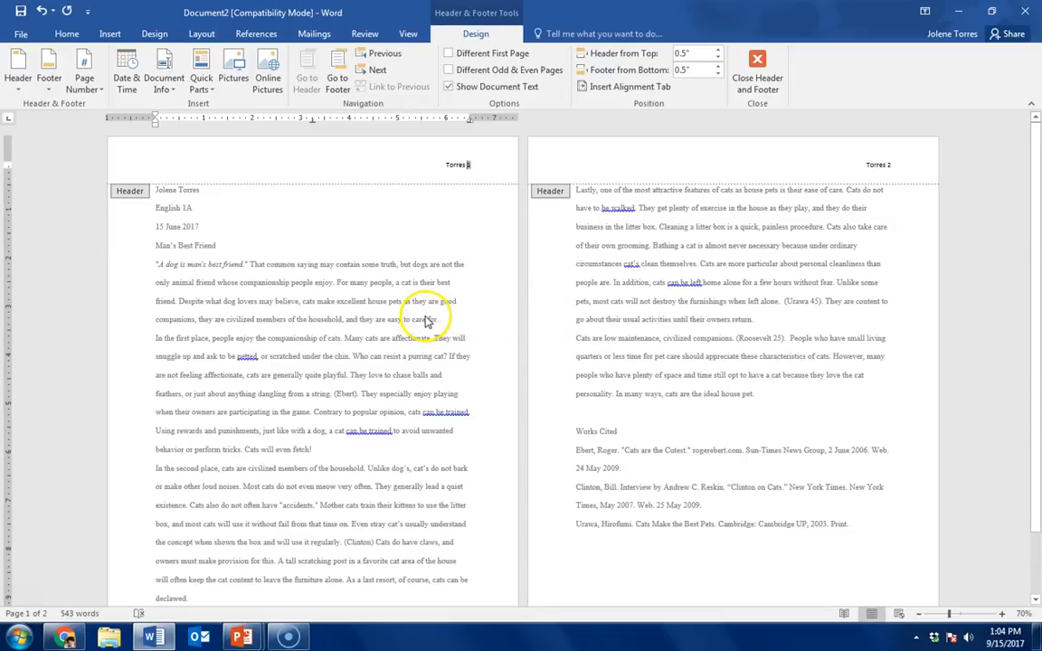
# Step: Format the header's last name and page number in Times New Roman, size 12, and return to the document body
pyautogui.moveTo(431, 165); pyautogui.dragTo(509, 167)
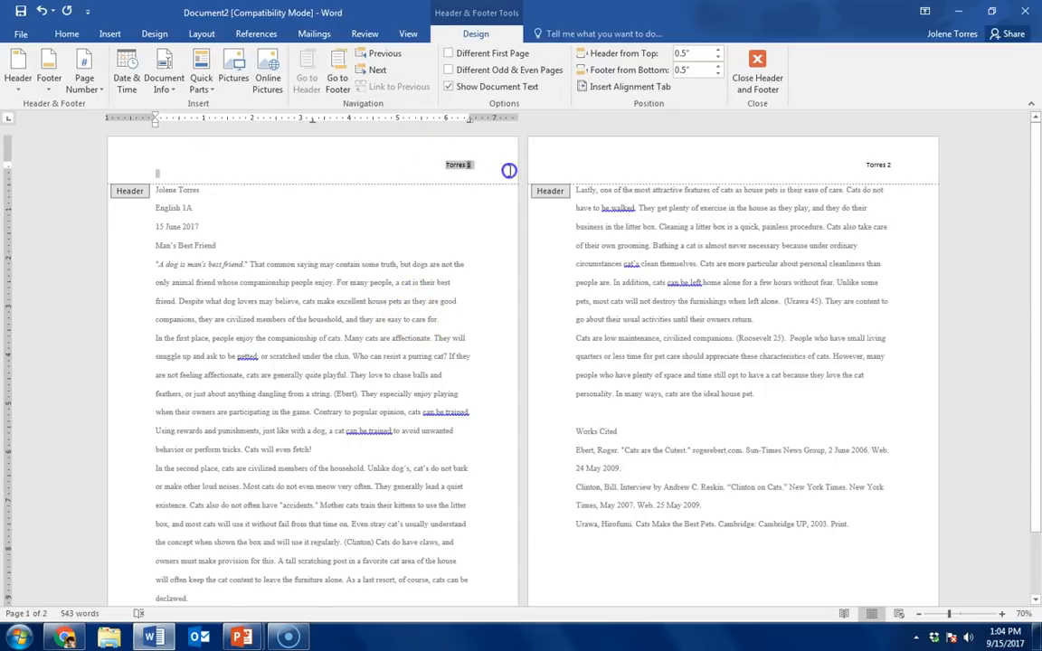
pyautogui.click(67, 35)
pyautogui.click(180, 59)
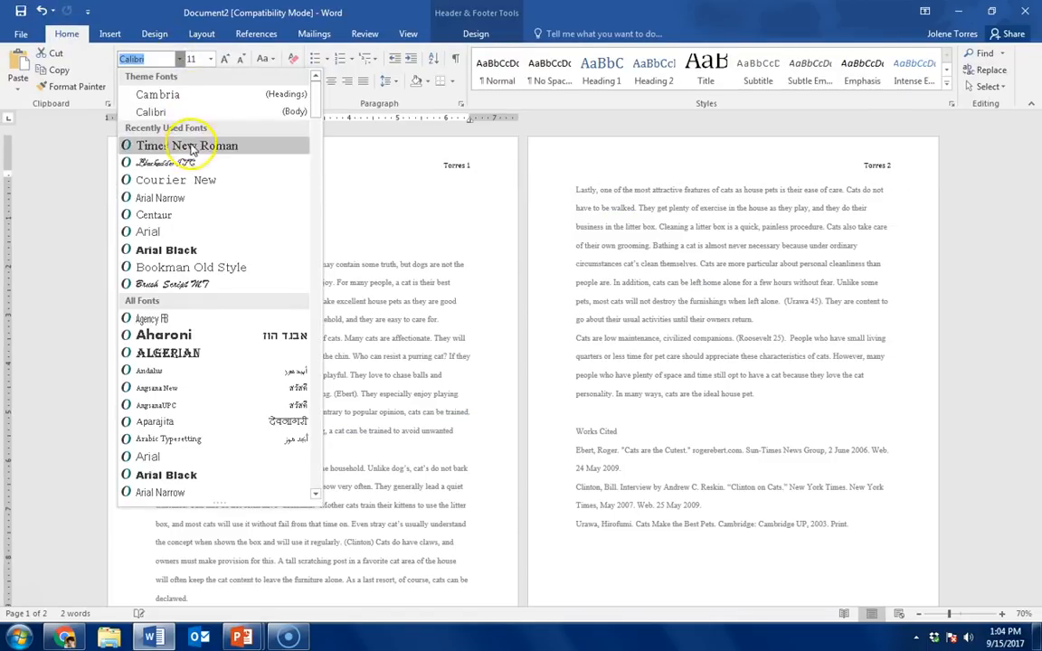
pyautogui.click(187, 145)
pyautogui.click(211, 59)
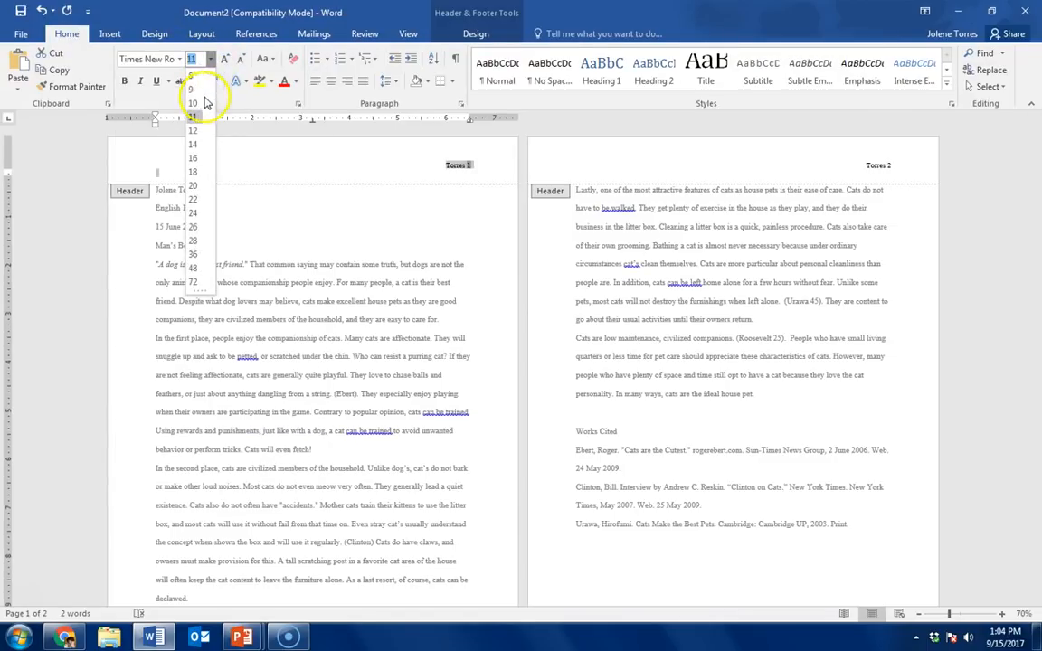
pyautogui.click(194, 131)
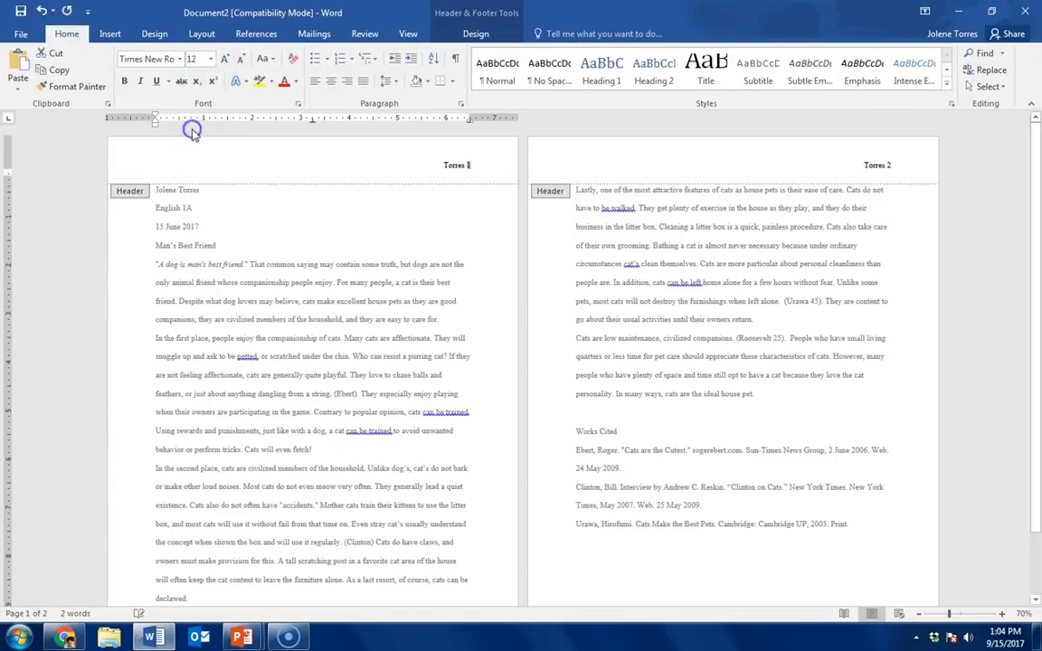
pyautogui.doubleClick(339, 294)
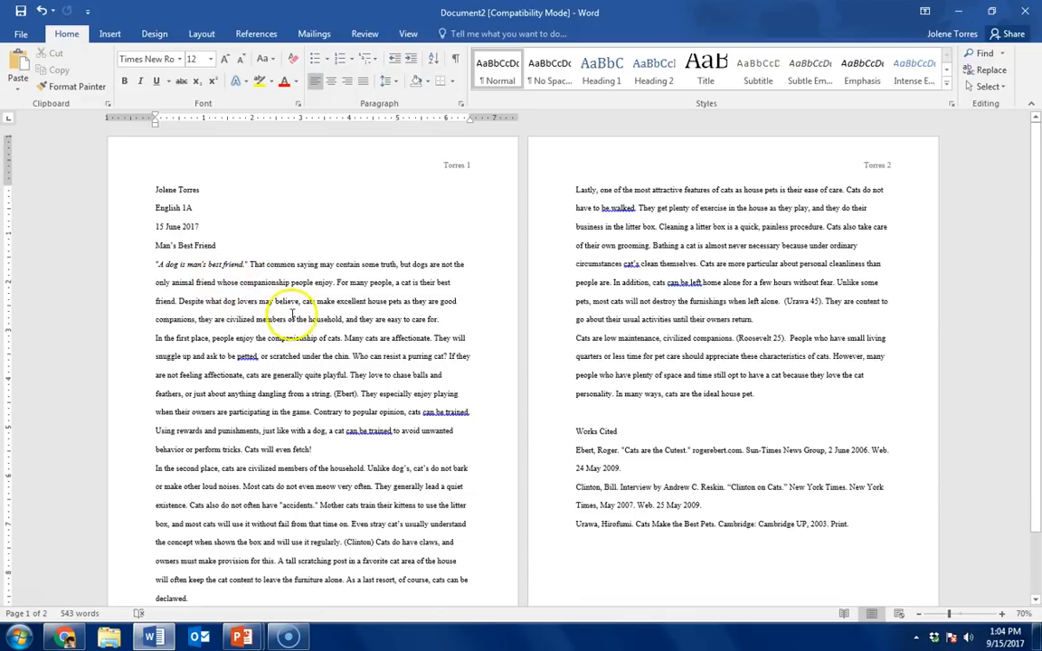
# Step: Center the essay title "Man's Best Friend"
pyautogui.scroll(3, 294, 318)
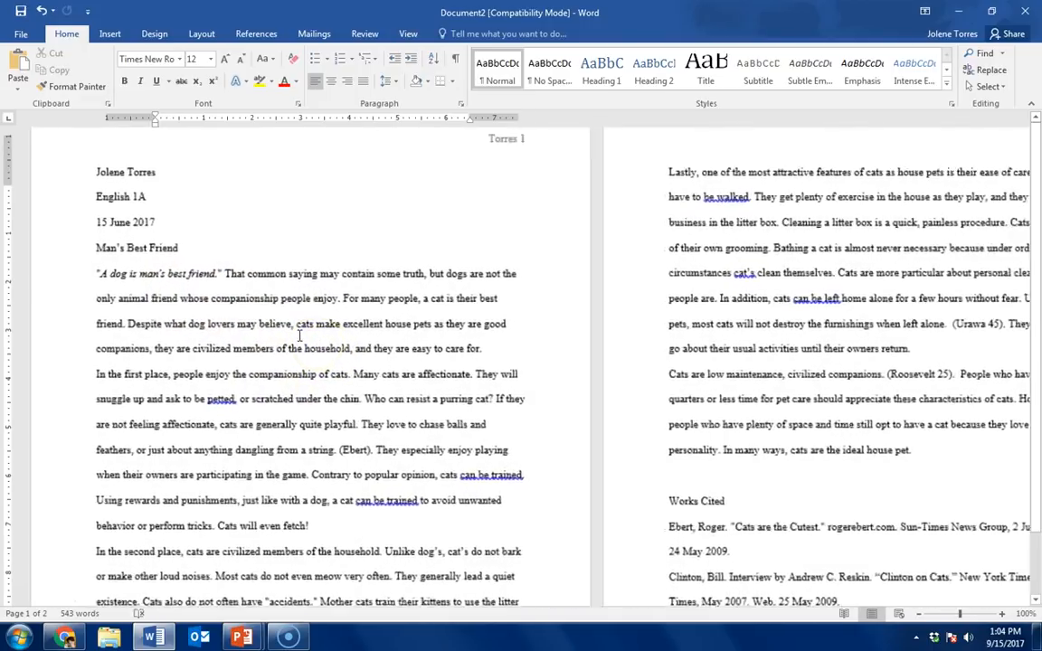
pyautogui.scroll(2, 358, 372)
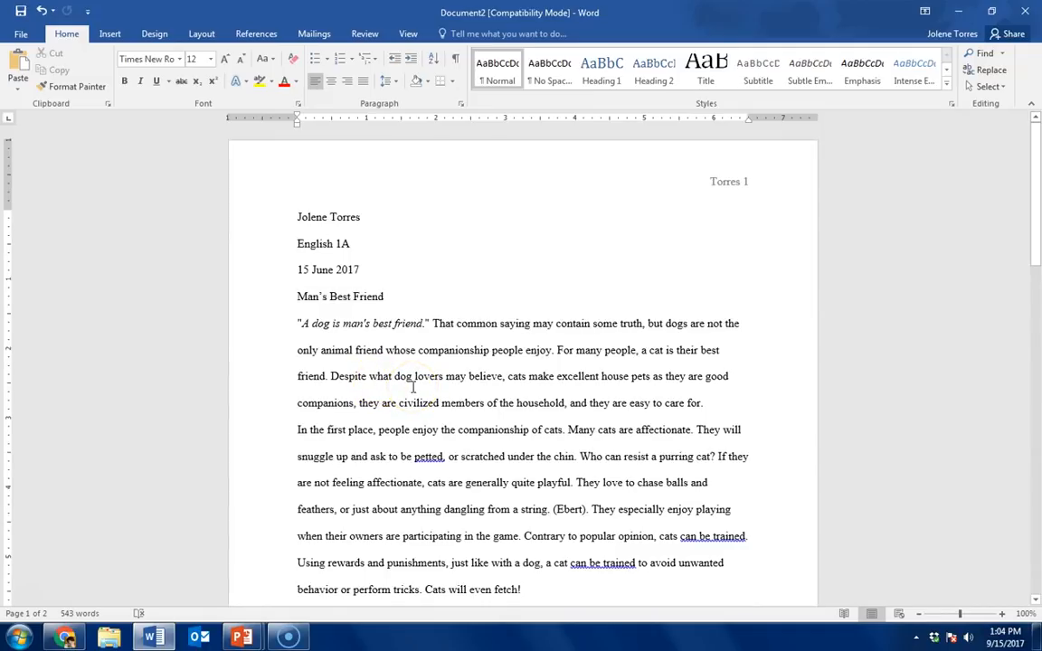
pyautogui.hotkey('ctrl', 'e')
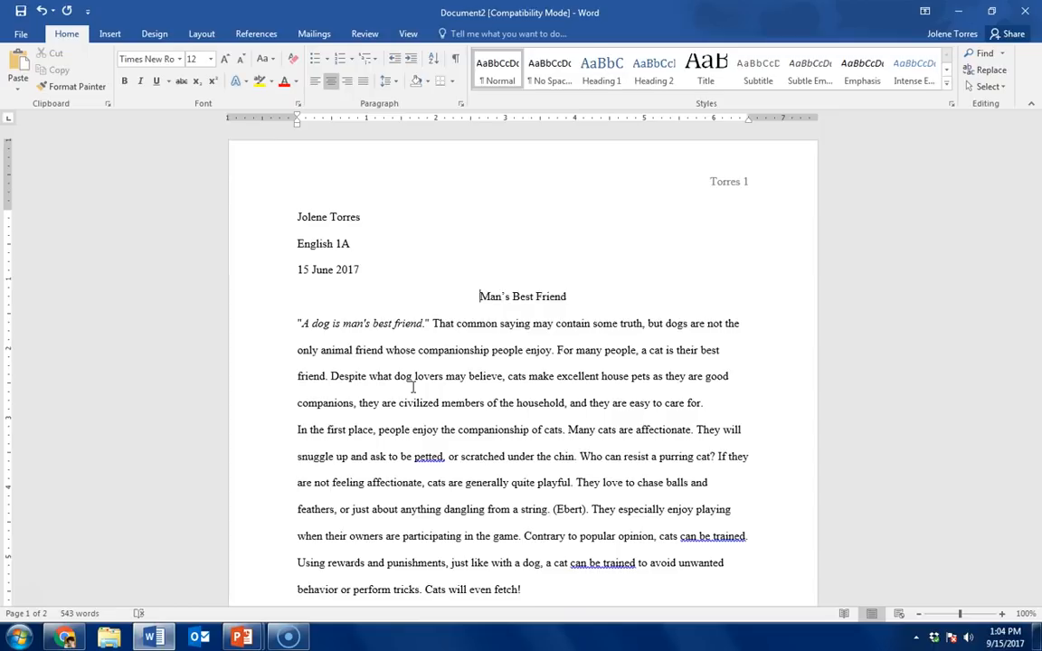
# Step: Indent the first line of the opening paragraph and of the "In the second place" paragraph by one tab
pyautogui.click(297, 323)
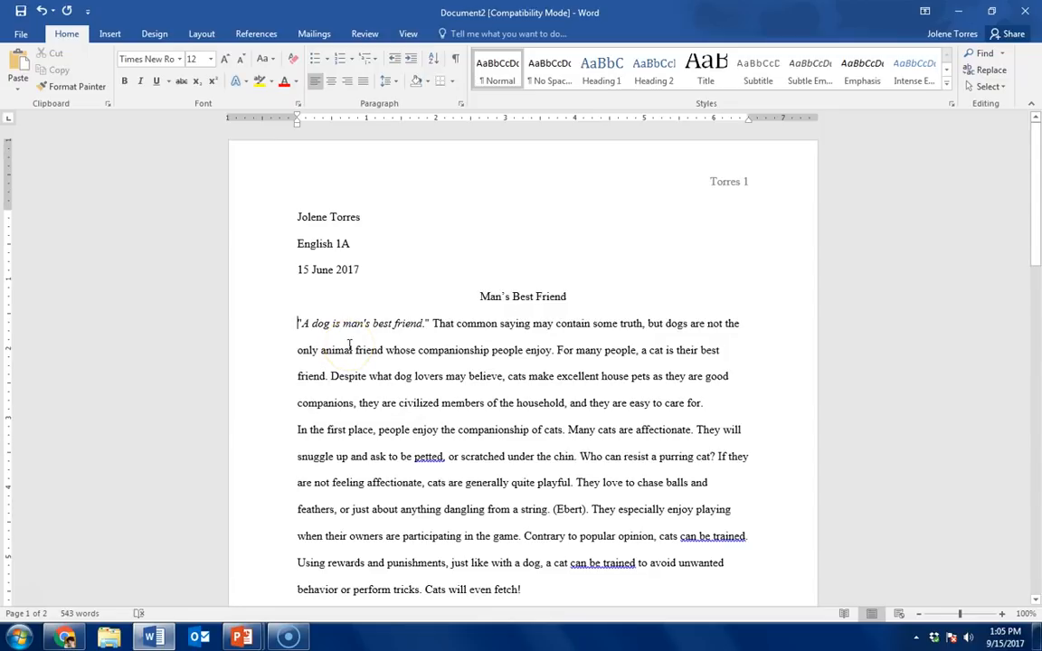
pyautogui.press('Tab')
pyautogui.press('Down')
pyautogui.press('Down')
pyautogui.press('Down')
pyautogui.press('Down')
pyautogui.press('Down')
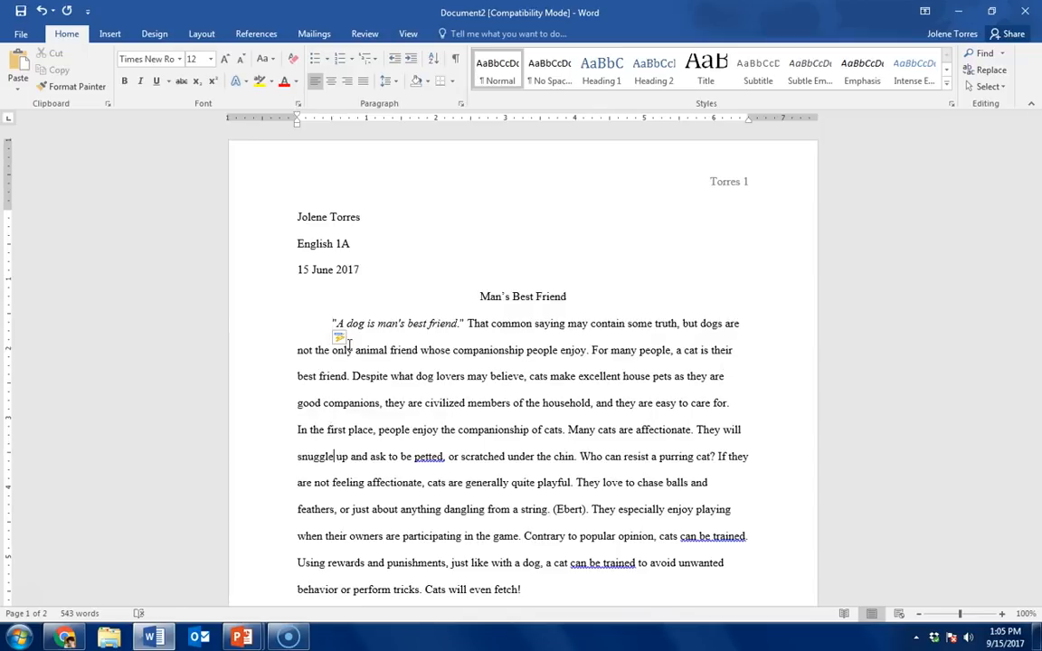
pyautogui.scroll(-2, 370, 433)
pyautogui.click(294, 511)
pyautogui.press('Tab')
# Step: Indent the first line of the "Lastly" paragraph and of the concluding "Cats are low maintenance" paragraph by one tab
pyautogui.scroll(-2, 398, 523)
pyautogui.scroll(-5, 411, 525)
pyautogui.click(300, 366)
pyautogui.press('Tab')
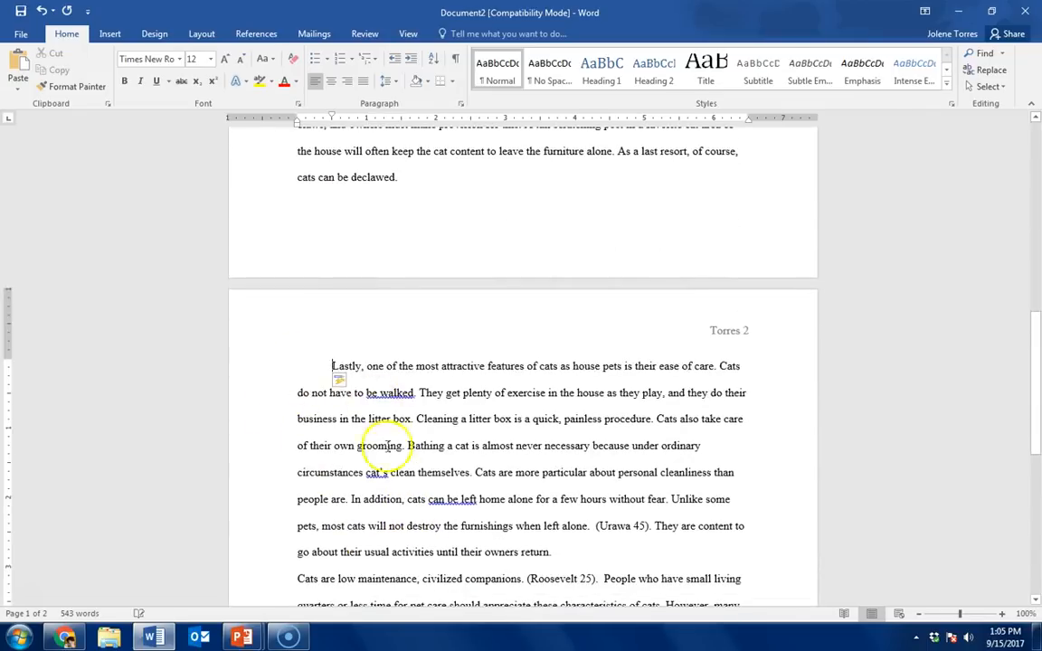
pyautogui.scroll(-3, 387, 446)
pyautogui.scroll(1, 343, 507)
pyautogui.click(294, 371)
pyautogui.press('Tab')
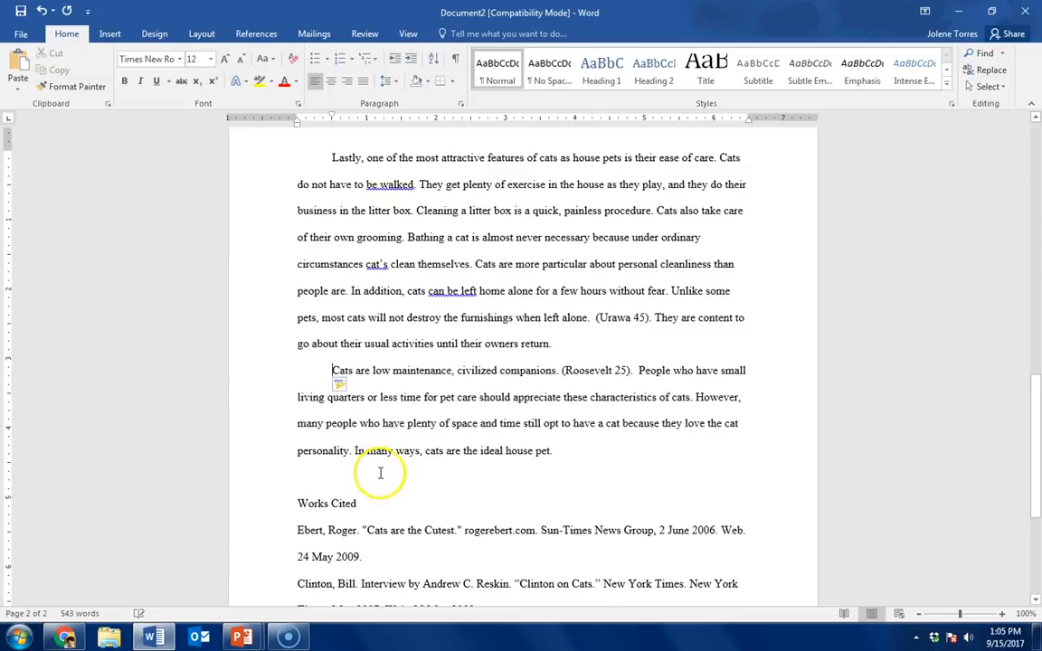
# Step: Try to move the Works Cited list onto a new page by inserting blank lines above its heading
pyautogui.scroll(-1, 343, 443)
pyautogui.click(299, 399)
pyautogui.press('Return')
pyautogui.scroll(-2, 434, 447)
pyautogui.keyDown('ctrl'); pyautogui.scroll(-2, 451, 452); pyautogui.keyUp('ctrl')
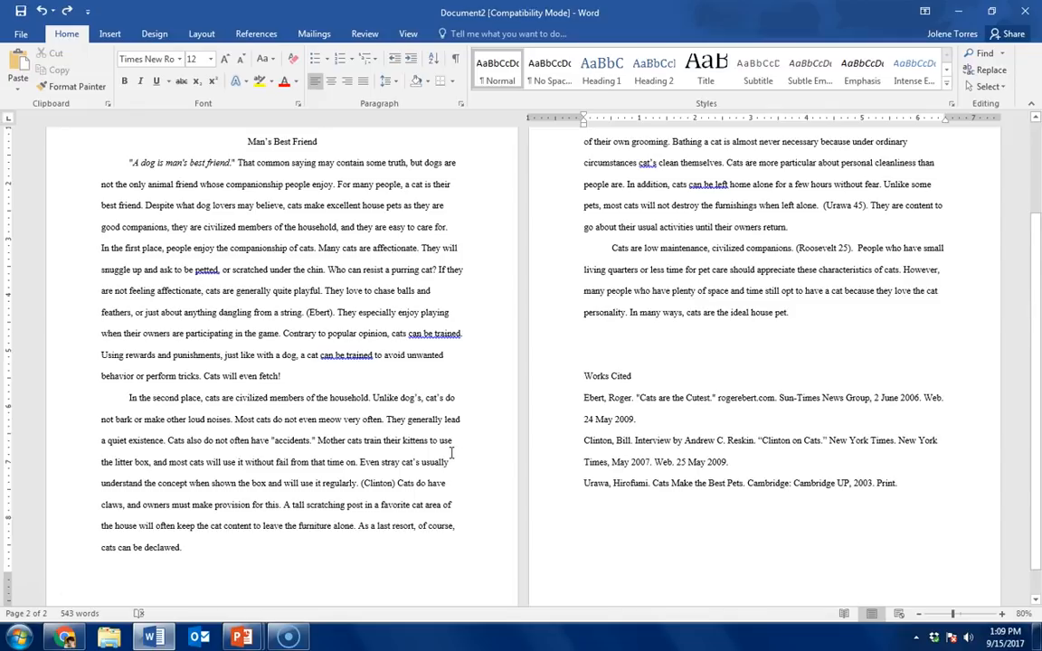
pyautogui.keyDown('ctrl'); pyautogui.scroll(-1, 452, 453); pyautogui.keyUp('ctrl')
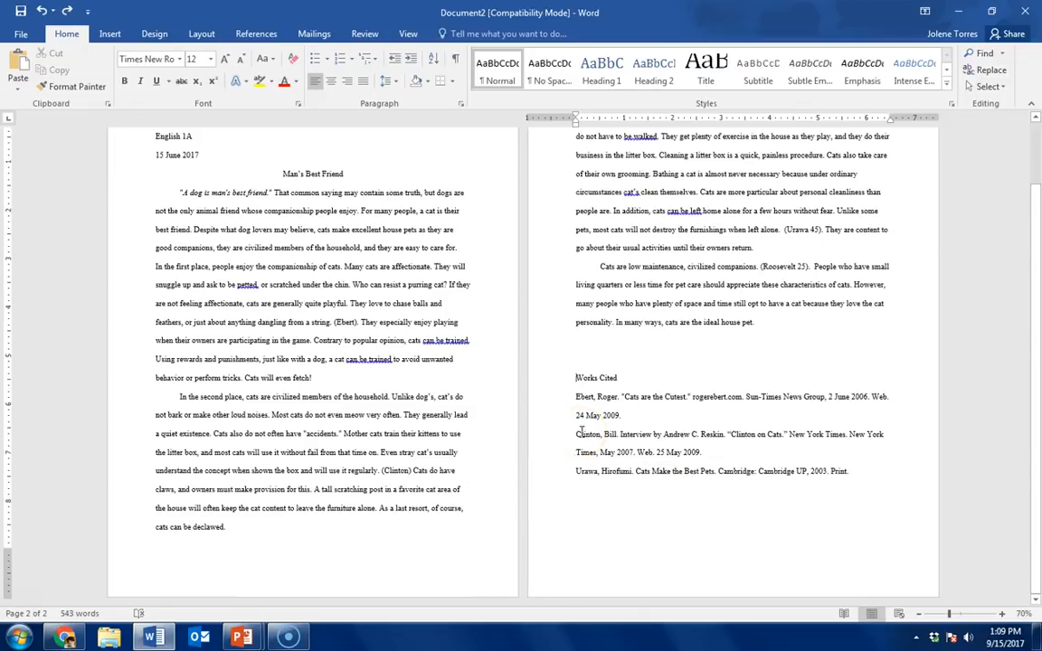
pyautogui.press('Return')
pyautogui.press('Return')
pyautogui.press('Return')
pyautogui.press('Return')
pyautogui.press('Return')
pyautogui.press('Return')
pyautogui.press('Return')
pyautogui.press('Return')
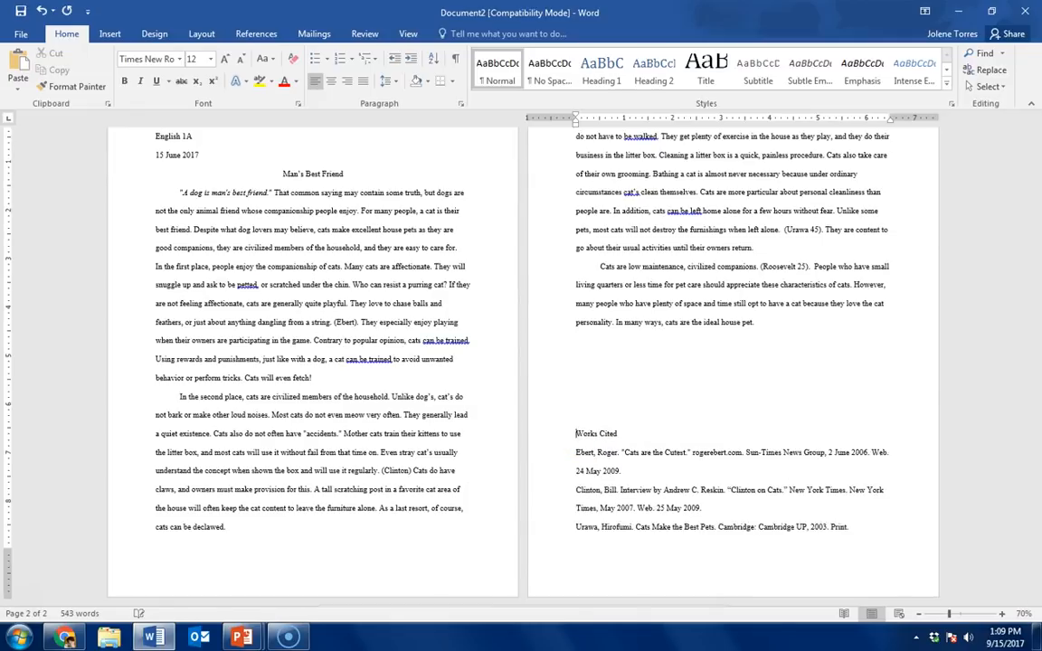
pyautogui.press('Return')
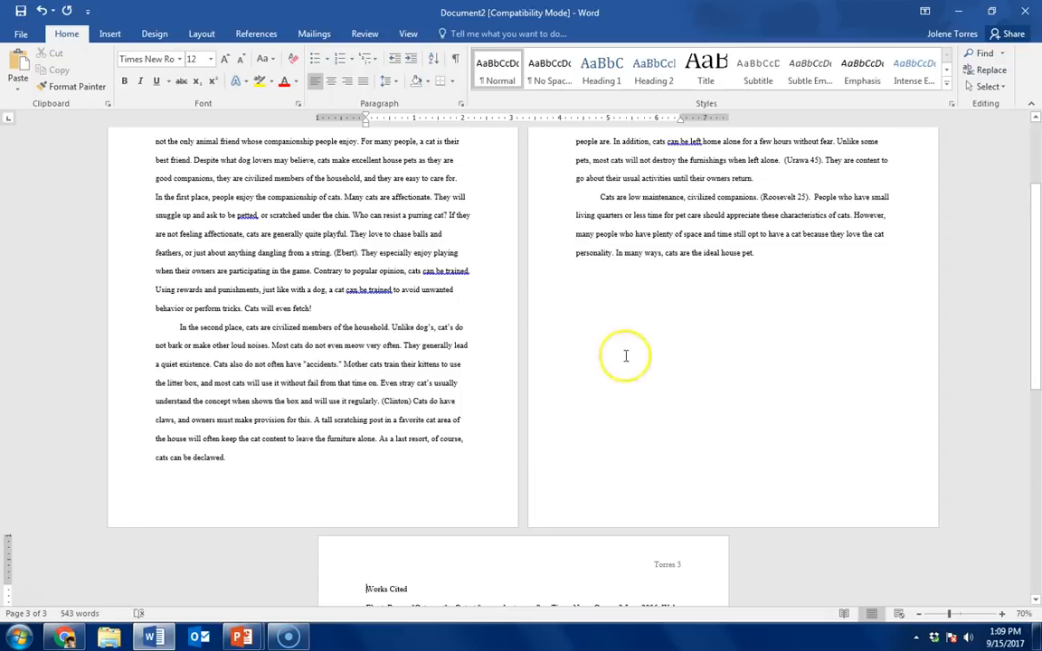
# Step: Paste the copied "Lastly" paragraph below the essay's conclusion and check the Works Cited position on page 3
pyautogui.click(572, 284)
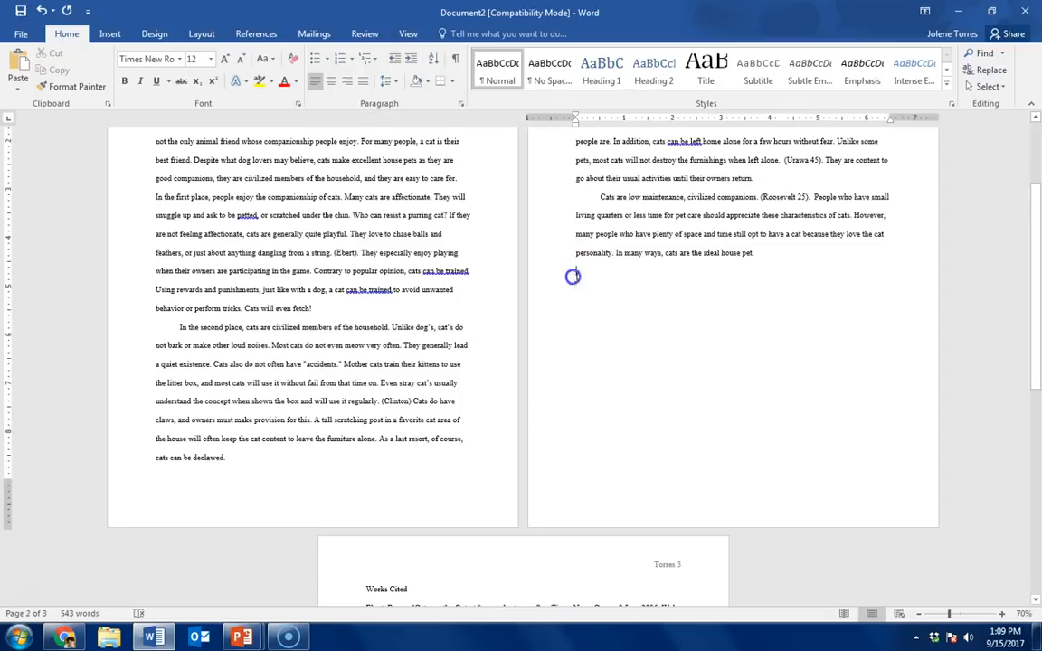
pyautogui.write("Lastly, one of the most attractive features of cats as house pets is their ease of care. Cats do not have to be walked. They get plenty of exercise in the house as they play, and they do their business in the litter box. Cleaning a litter box is a quick, painless procedure. Cats also take care of their own grooming. Bathing a cat is almost never necessary because under ordinary circumstances cat's clean themselves. Cats are more particular about personal cleanliness than people are. In addition, cats can be left home alone for a few hours without fear. Unlike some pets, most cats will not destroy the furnishings when left alone.  (Urawa 45). They are content to go about their usual activities until their owners return.")
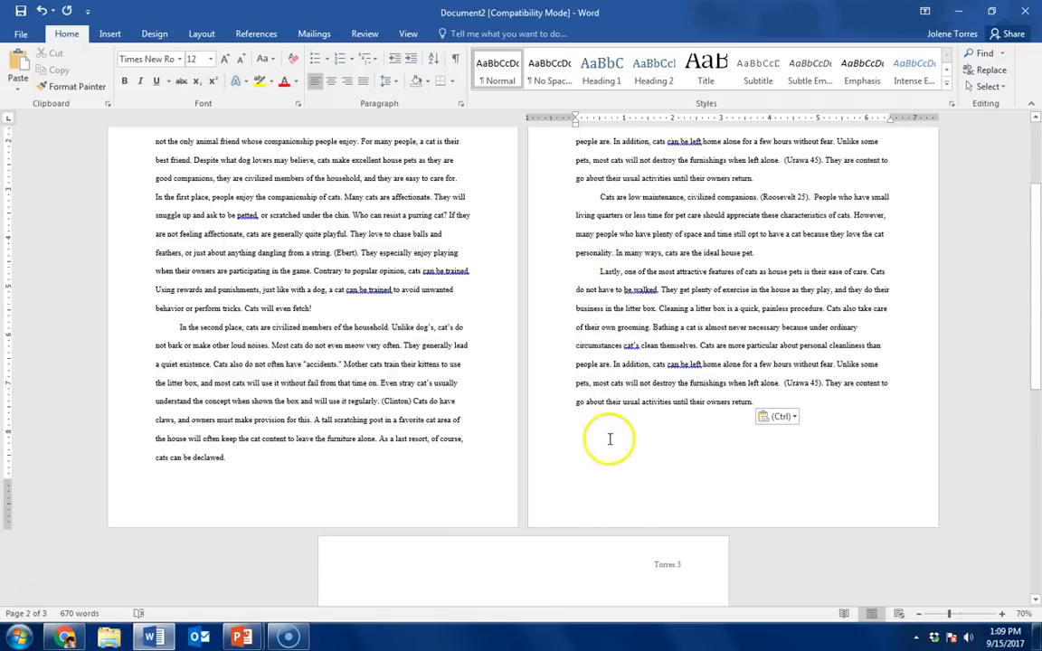
pyautogui.scroll(-3, 623, 480)
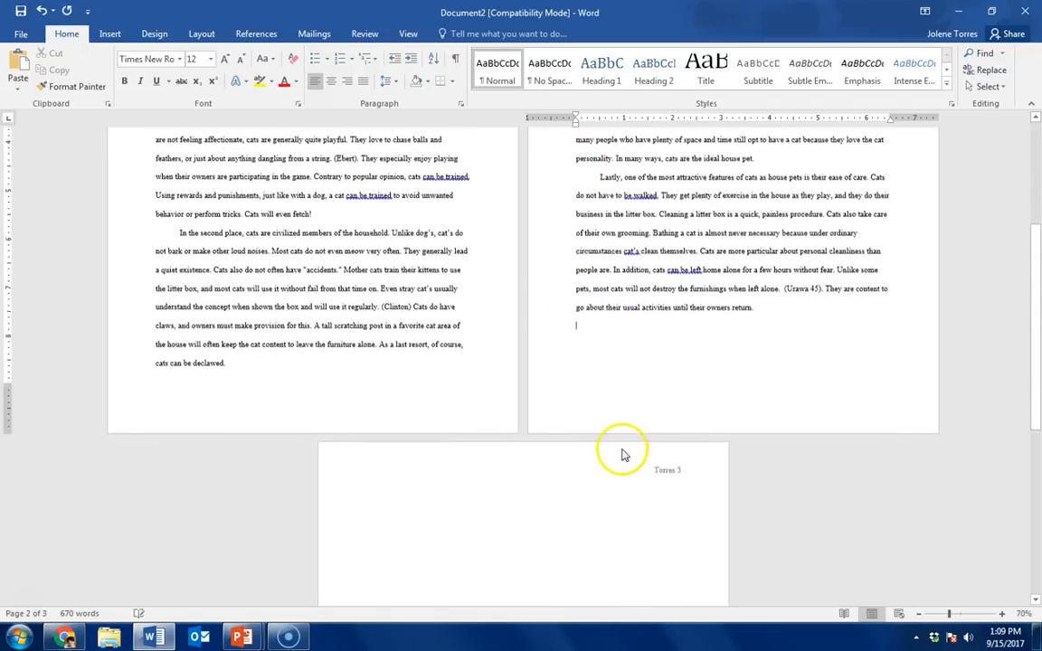
pyautogui.scroll(-3, 624, 452)
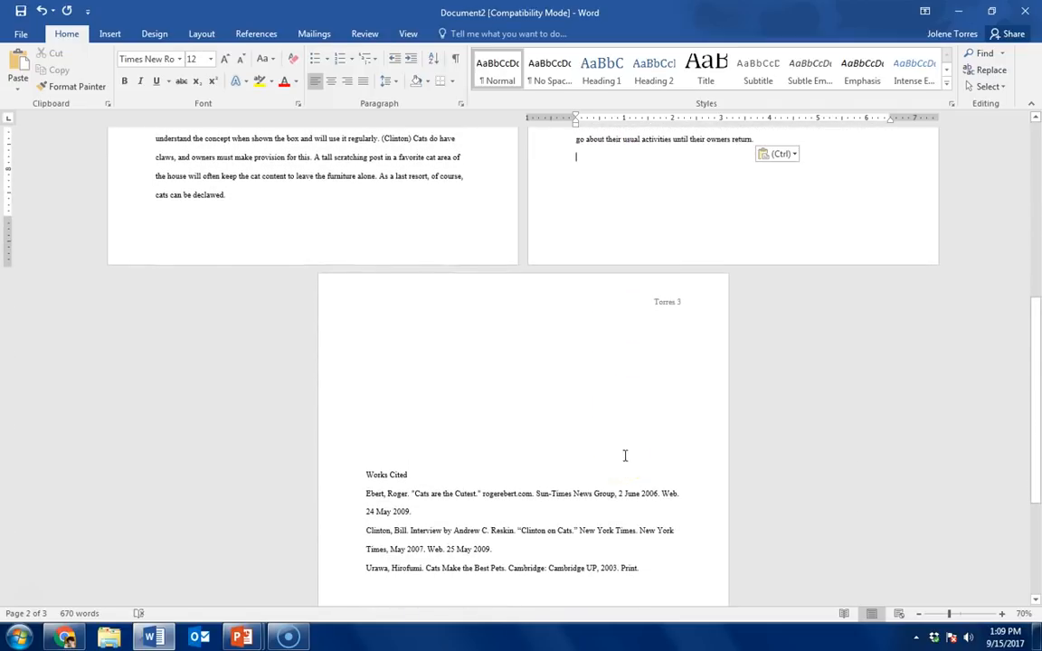
# Step: Delete the blank lines above the Works Cited heading, and undo the added lines and the pasted paragraph
pyautogui.click(359, 474)
pyautogui.press('BackSpace')
pyautogui.press('BackSpace')
pyautogui.press('BackSpace')
pyautogui.press('BackSpace')
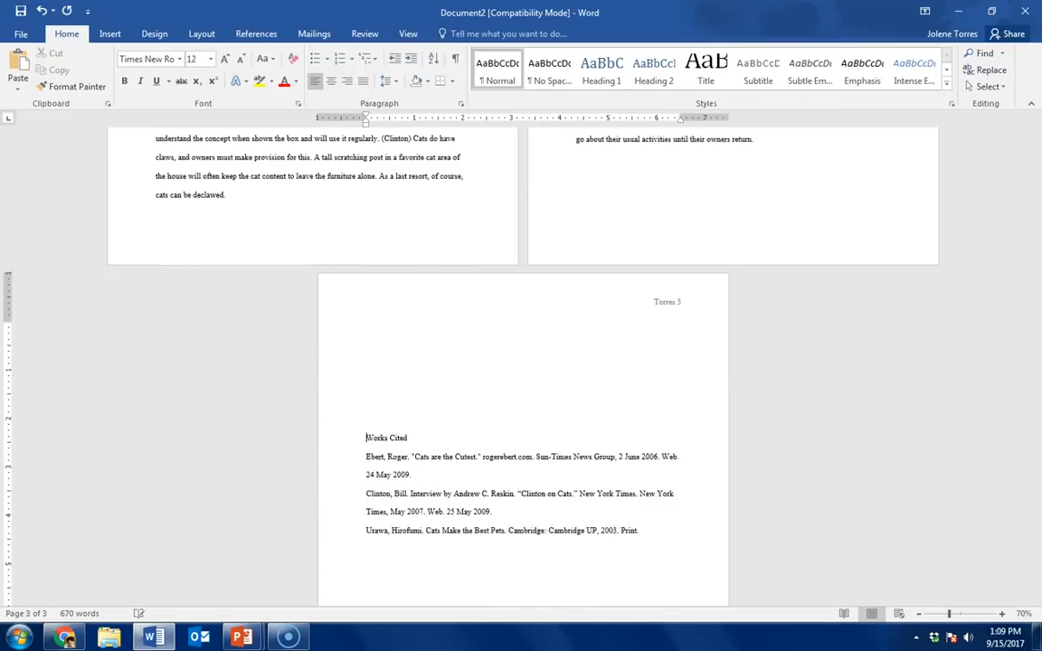
pyautogui.press('BackSpace')
pyautogui.press('BackSpace')
pyautogui.press('BackSpace')
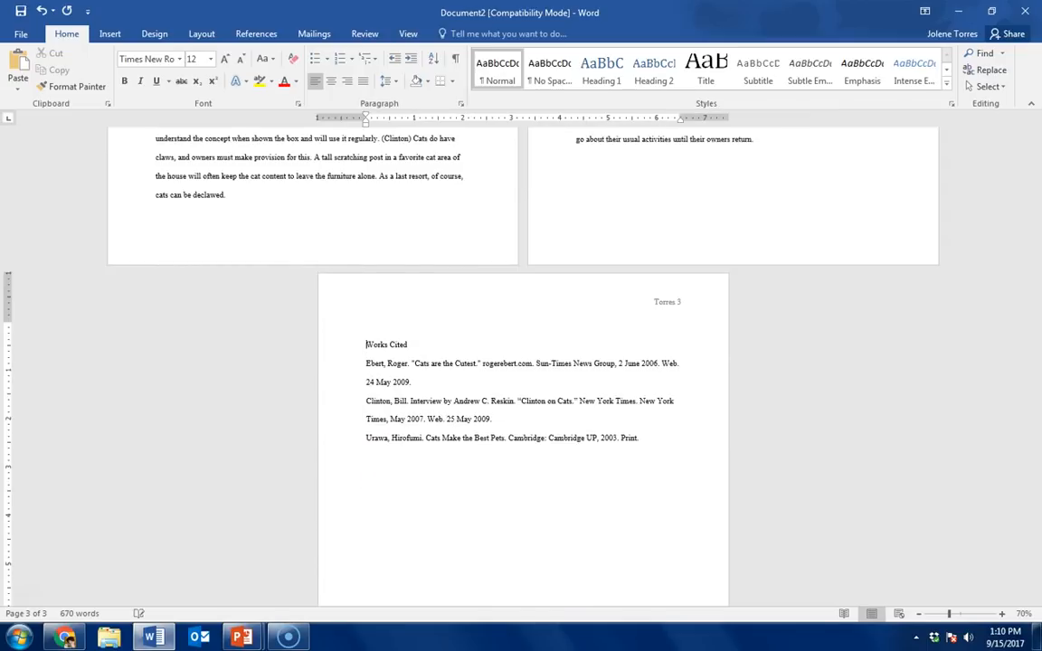
pyautogui.click(43, 12)
pyautogui.click(45, 15)
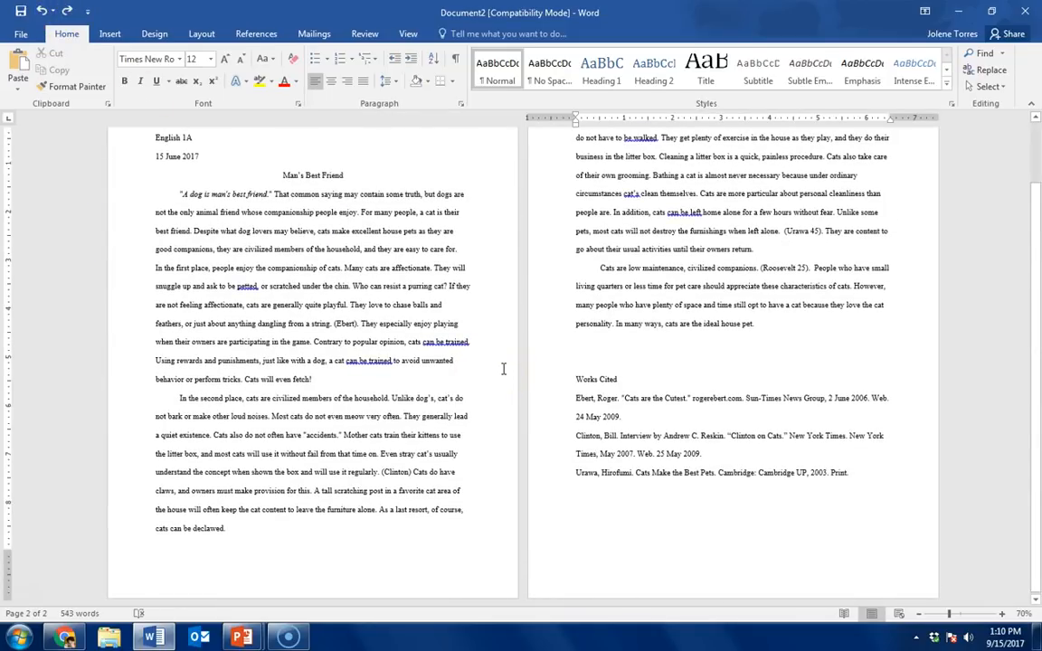
# Step: Insert a page break before the Works Cited heading and paste the copied "Lastly" paragraph twice below the conclusion
pyautogui.hotkey('ctrl', 'Return')
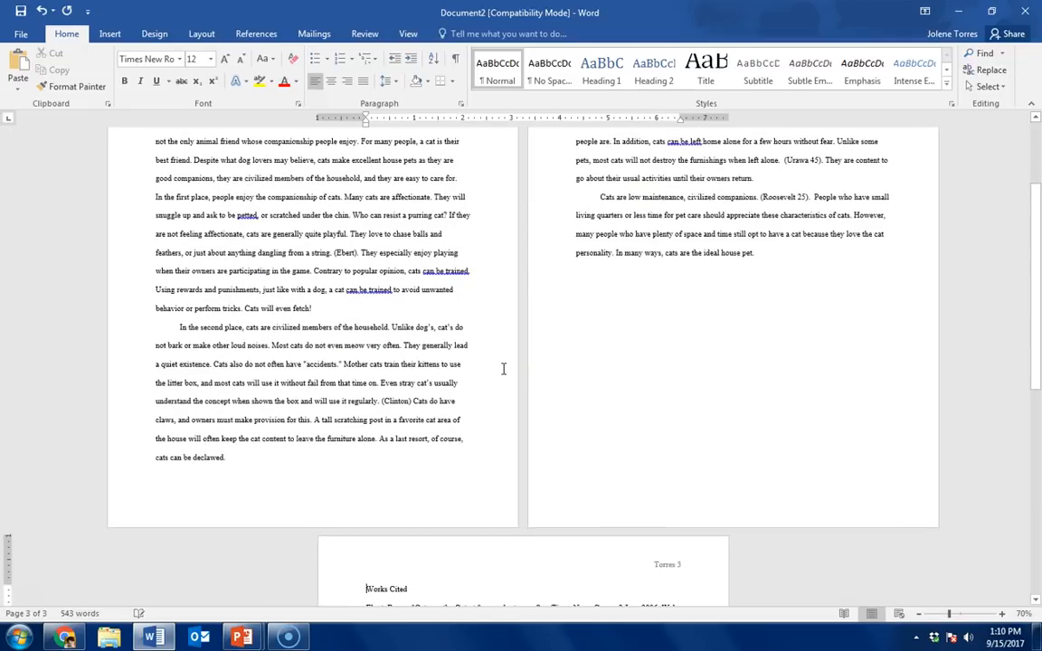
pyautogui.click(585, 274)
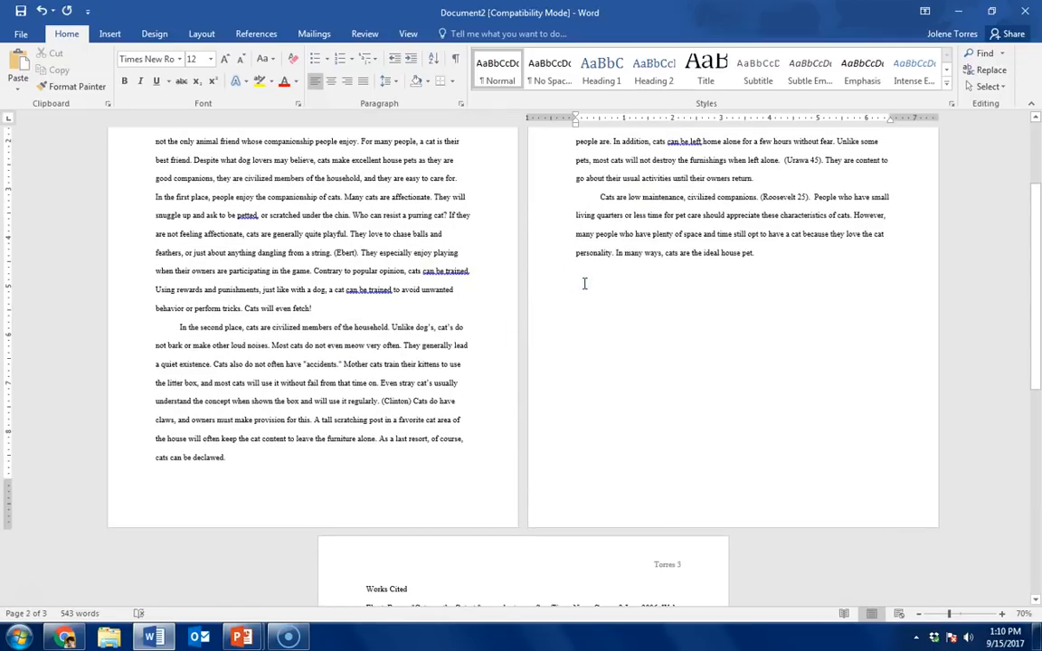
pyautogui.write("Lastly, one of the most attractive features of cats as house pets is their ease of care. Cats do not have to be walked. They get plenty of exercise in the house as they play, and they do their business in the litter box. Cleaning a litter box is a quick, painless procedure. Cats also take care of their own grooming. Bathing a cat is almost never necessary because under ordinary circumstances cat's clean themselves. Cats are more particular about personal cleanliness than people are. In addition, cats can be left home alone for a few hours without fear. Unlike some pets, most cats will not destroy the furnishings when left alone.  (Urawa 45). They are content to go about their usual activities until their owners return.")
pyautogui.scroll(-1, 614, 379)
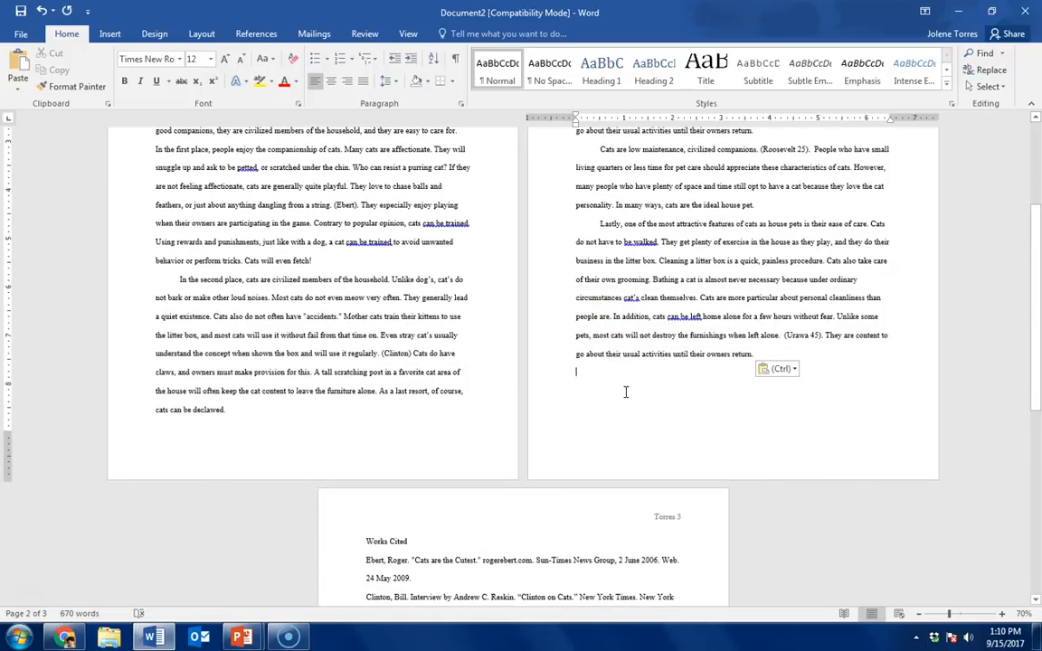
pyautogui.write("Lastly, one of the most attractive features of cats as house pets is their ease of care. Cats do not have to be walked. They get plenty of exercise in the house as they play, and they do their business in the litter box. Cleaning a litter box is a quick, painless procedure. Cats also take care of their own grooming. Bathing a cat is almost never necessary because under ordinary circumstances cat's clean themselves. Cats are more particular about personal cleanliness than people are. In addition, cats can be left home alone for a few hours without fear. Unlike some pets, most cats will not destroy the furnishings when left alone.  (Urawa 45). They are content to go about their usual activities until their owners return.")
pyautogui.scroll(-2, 628, 419)
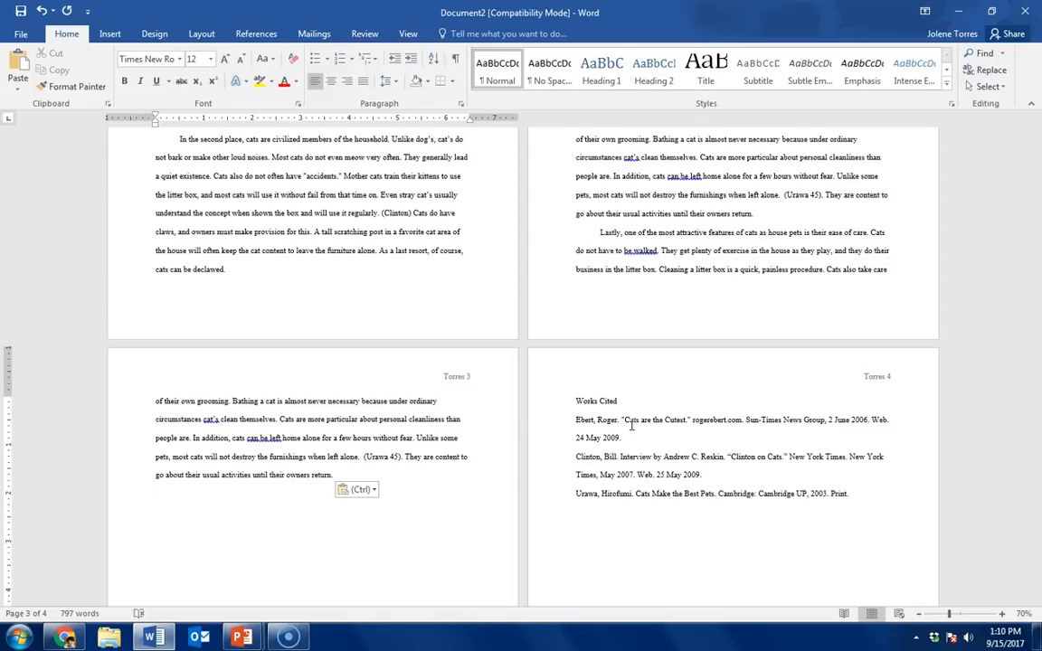
pyautogui.scroll(-2, 672, 486)
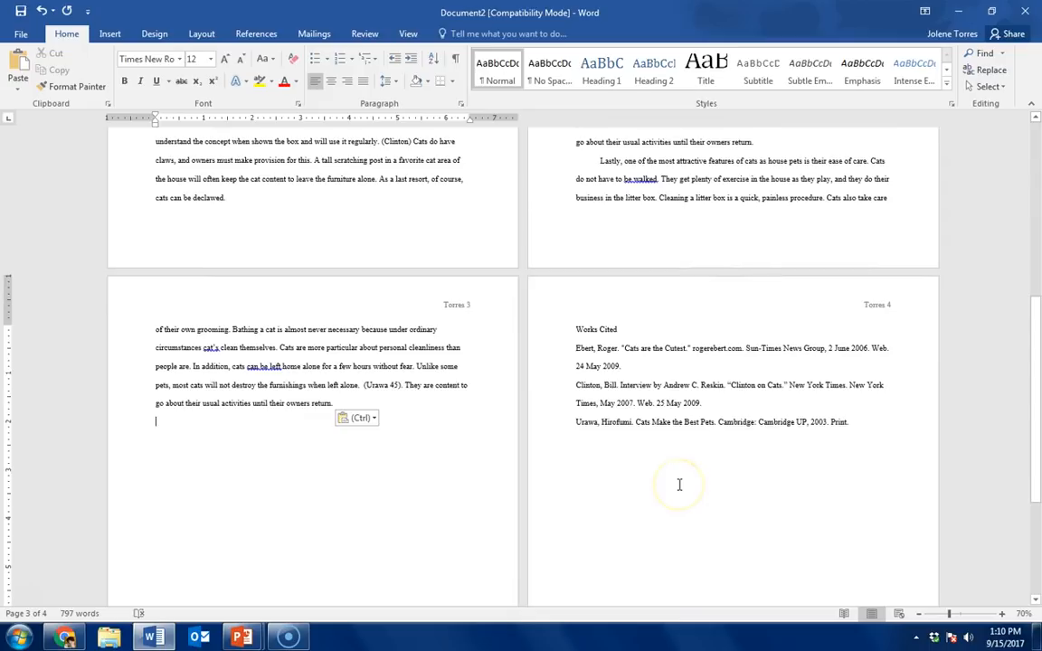
# Step: Center the Works Cited heading on the last page
pyautogui.click(575, 329)
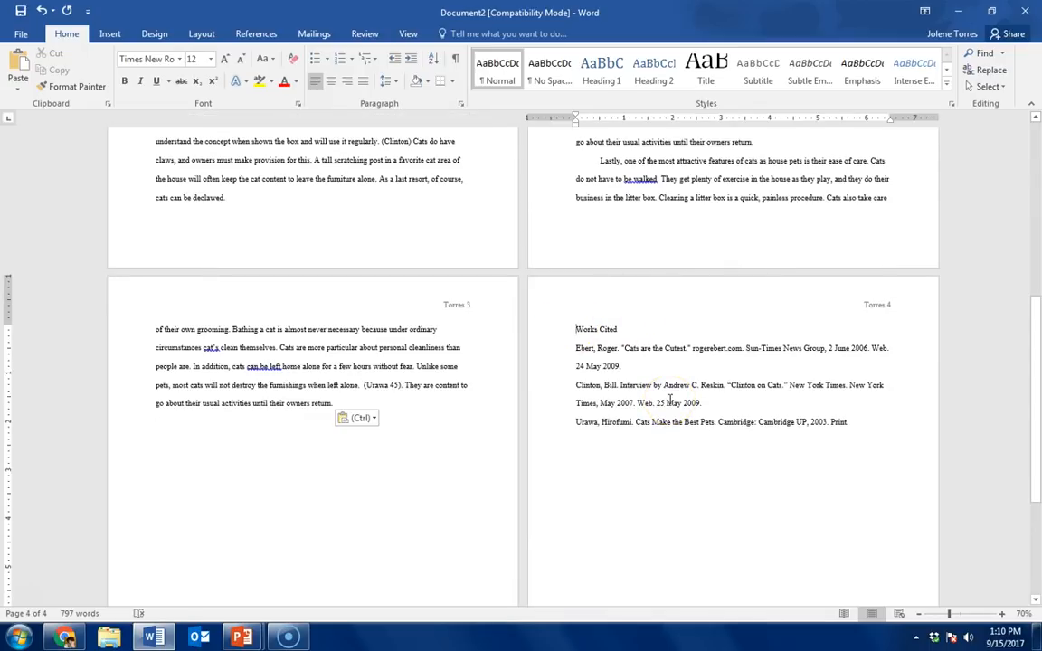
pyautogui.scroll(4, 719, 467)
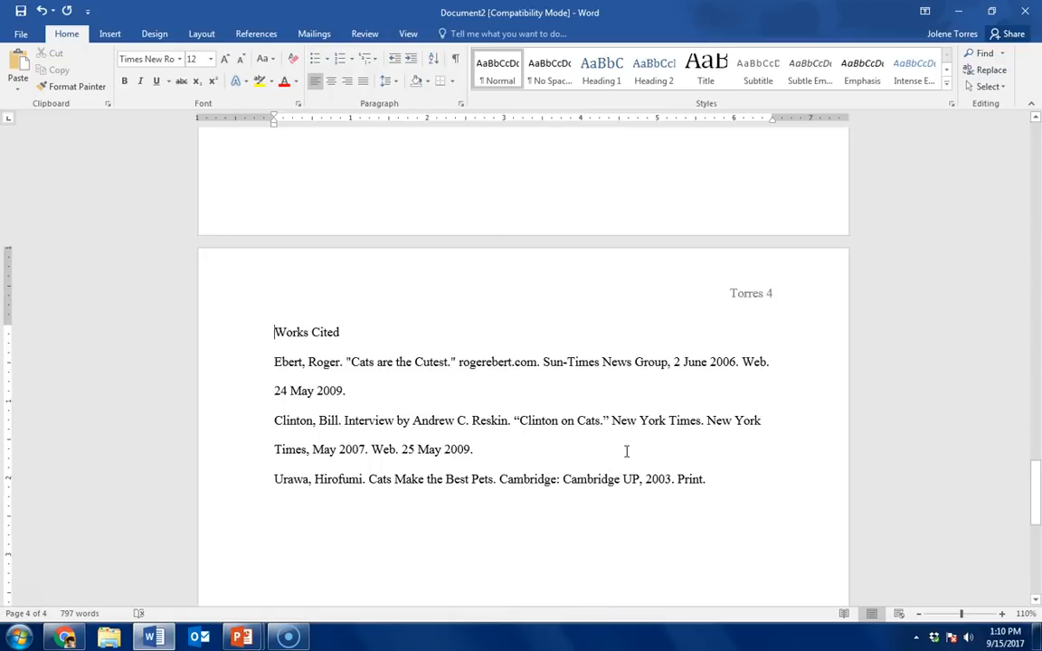
pyautogui.hotkey('ctrl', 'e')
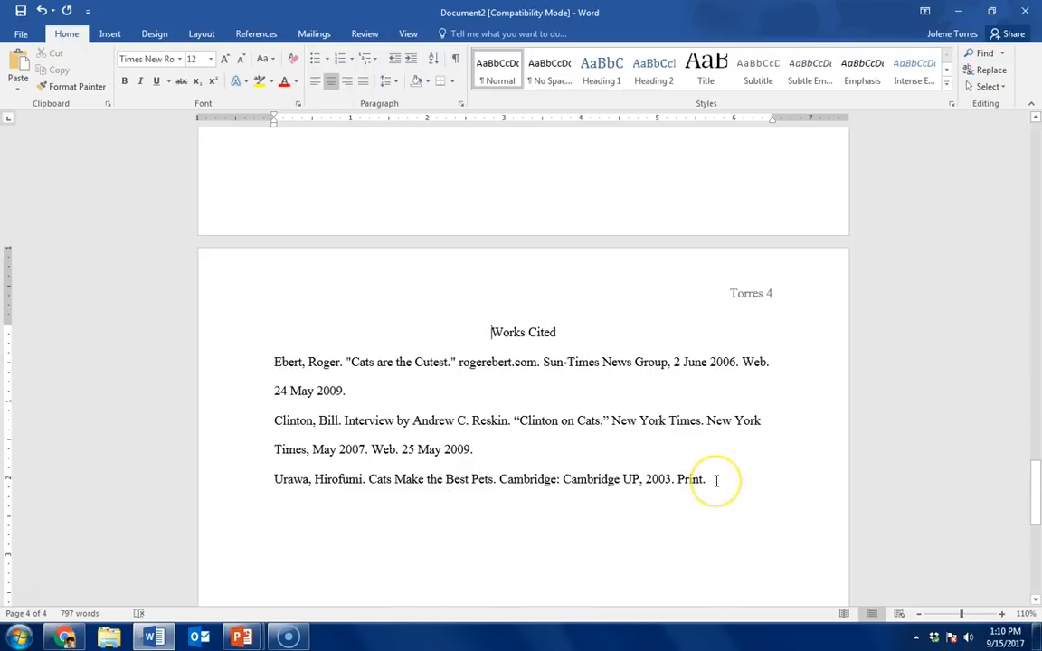
# Step: Apply a Hanging special indent to all three Works Cited entries
pyautogui.moveTo(714, 480); pyautogui.dragTo(276, 365)
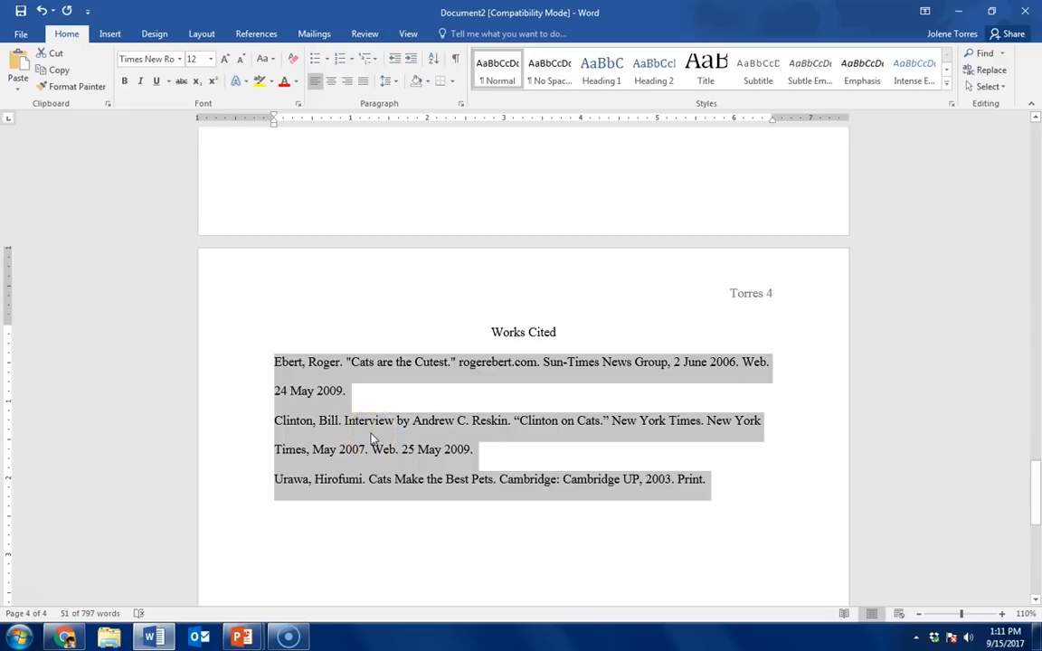
pyautogui.rightClick(372, 439)
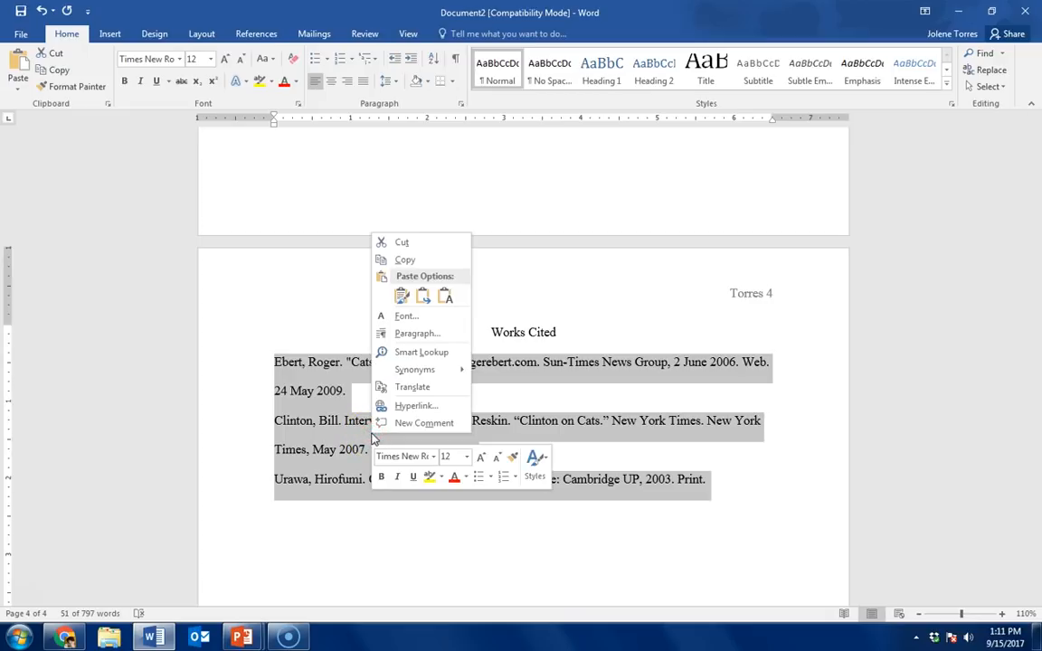
pyautogui.click(401, 334)
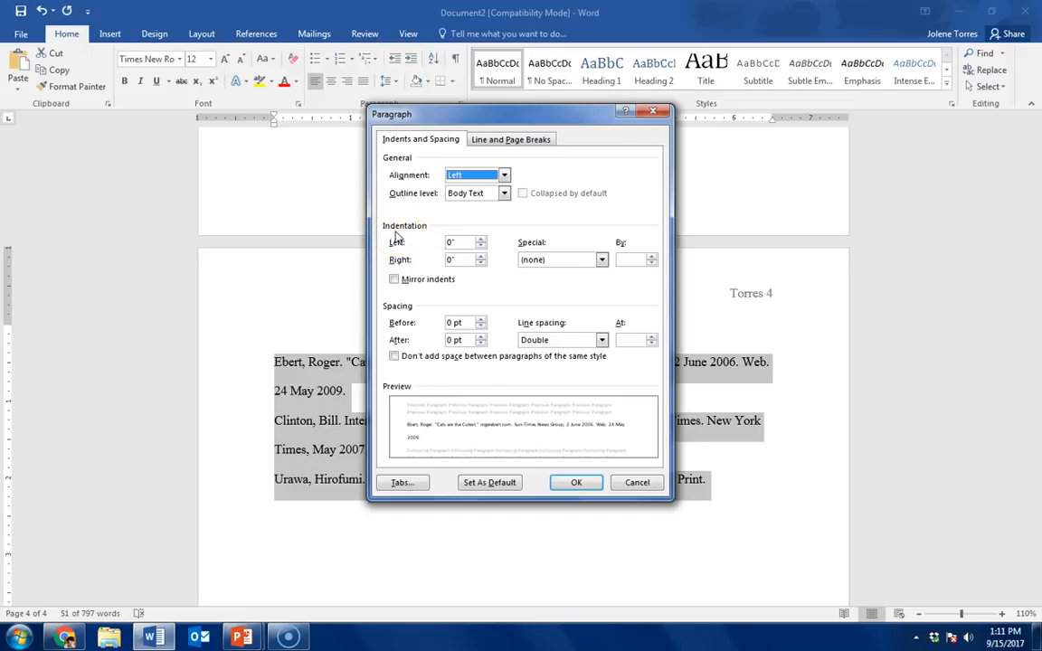
pyautogui.click(556, 264)
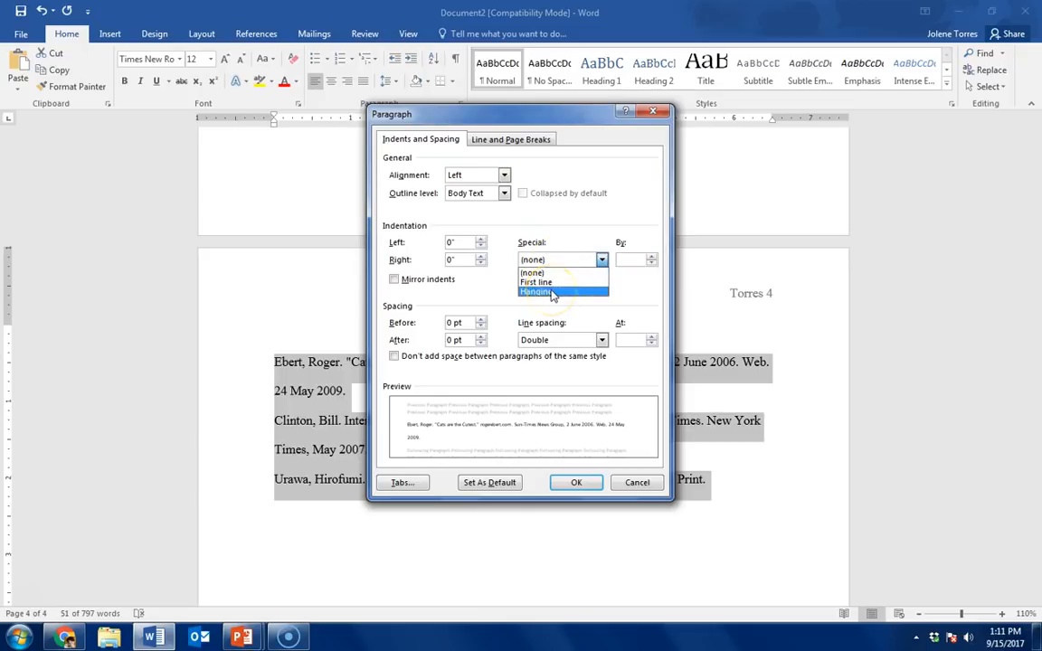
pyautogui.click(552, 293)
pyautogui.click(572, 483)
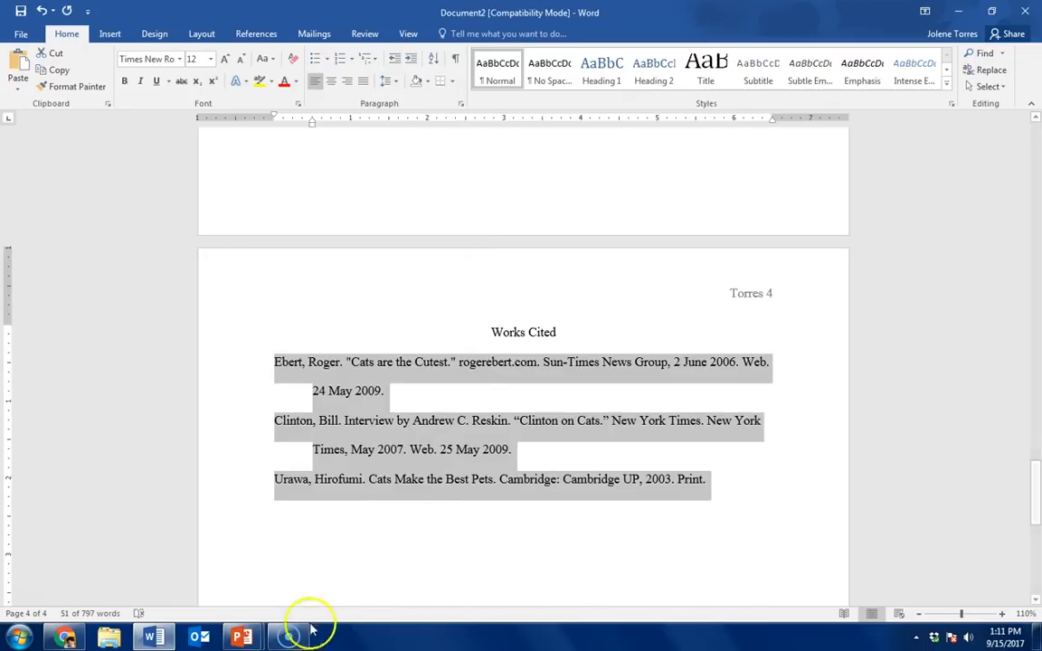
# Step: Switch to the running PowerPoint slide show and advance from the Review title slide to the review points
pyautogui.moveTo(245, 639)
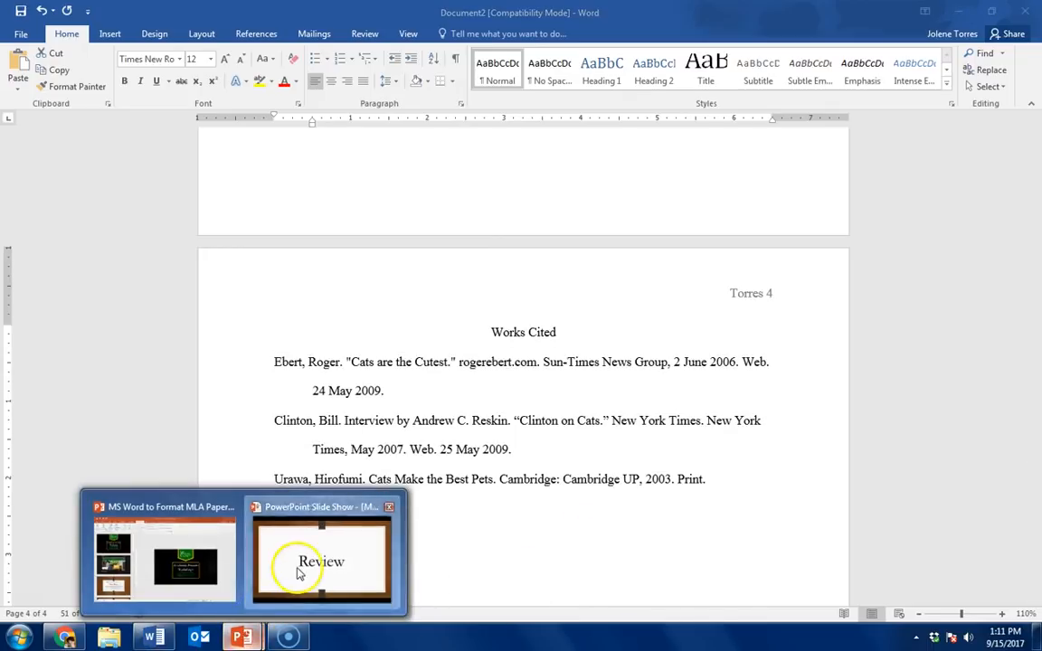
pyautogui.click(267, 564)
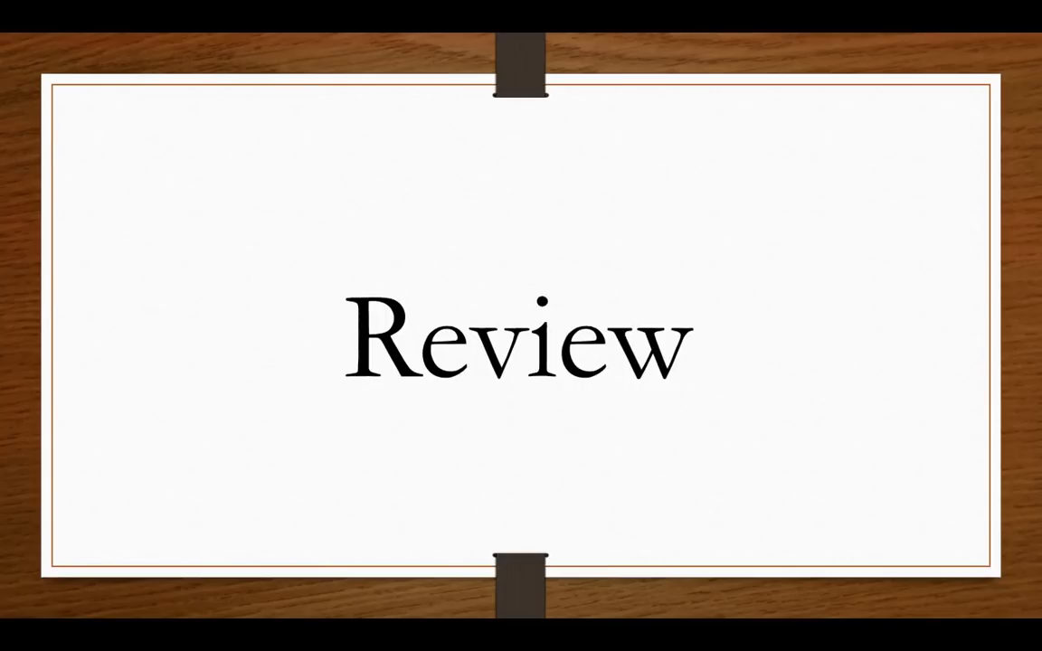
pyautogui.press('Right')
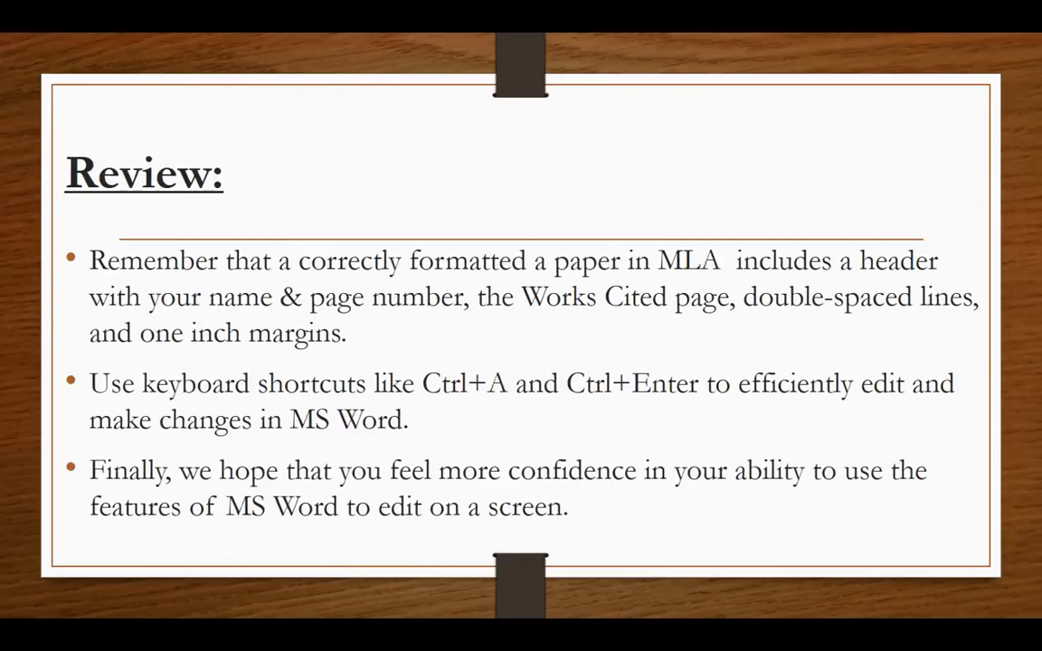